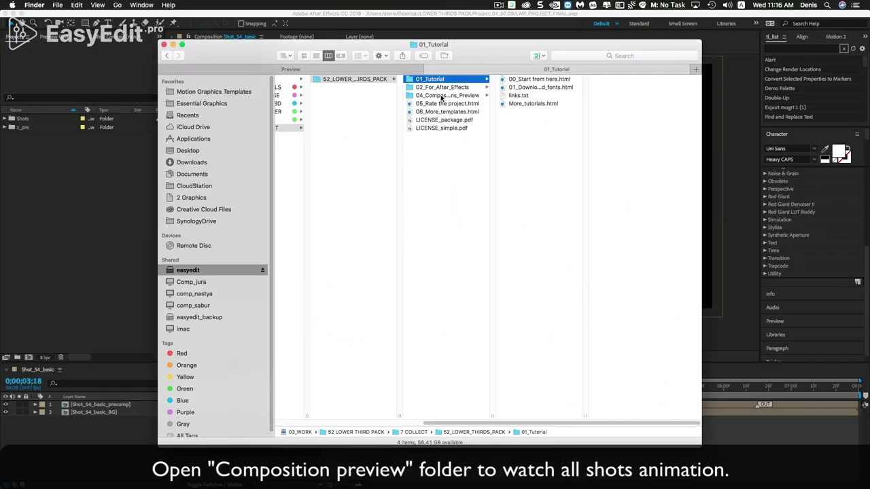
Open the 04_Compositions_Preview folder and select preview.html to see its details
click(441, 96)
click(518, 97)
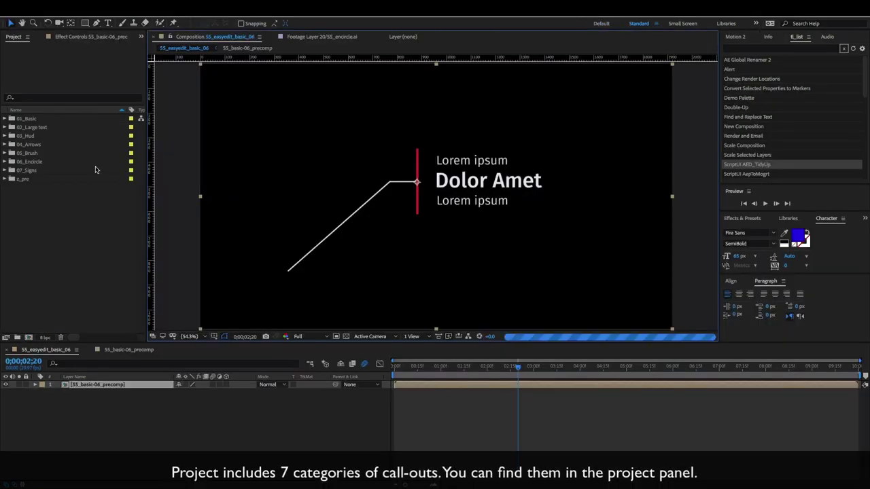
click(38, 119)
key(Down)
key(Down)
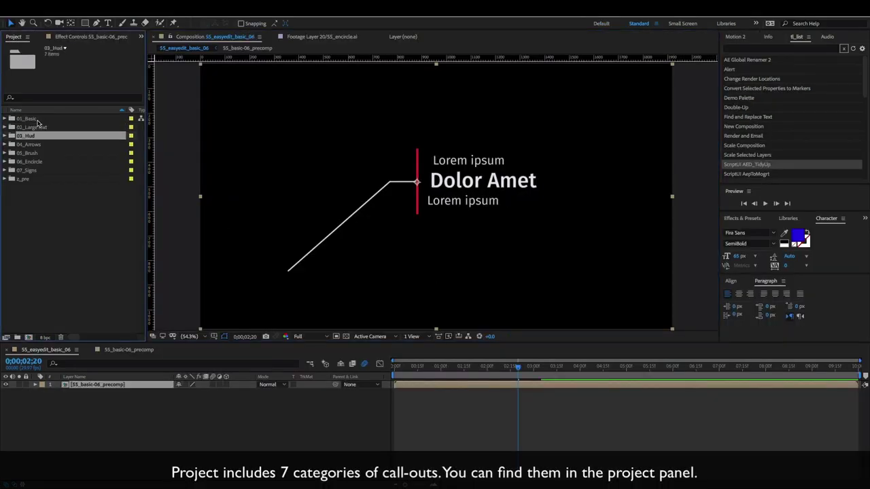
key(Down)
key(Down)
key(Down)
key(Down)
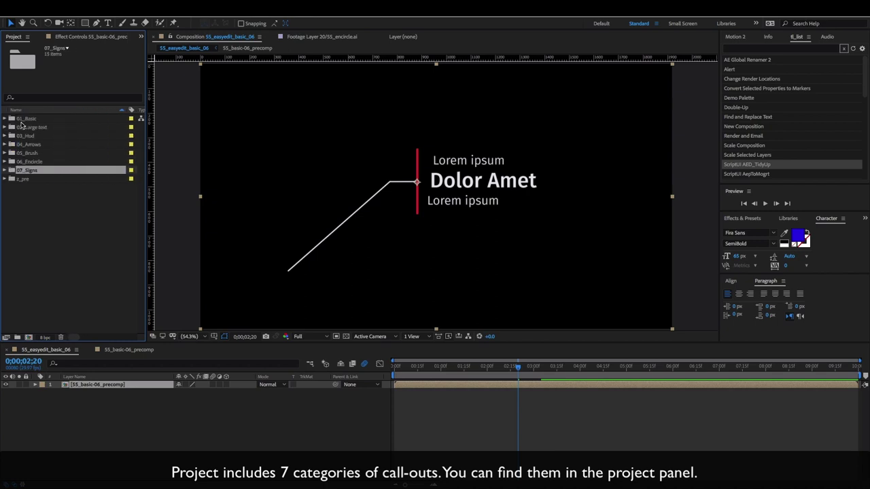
click(4, 119)
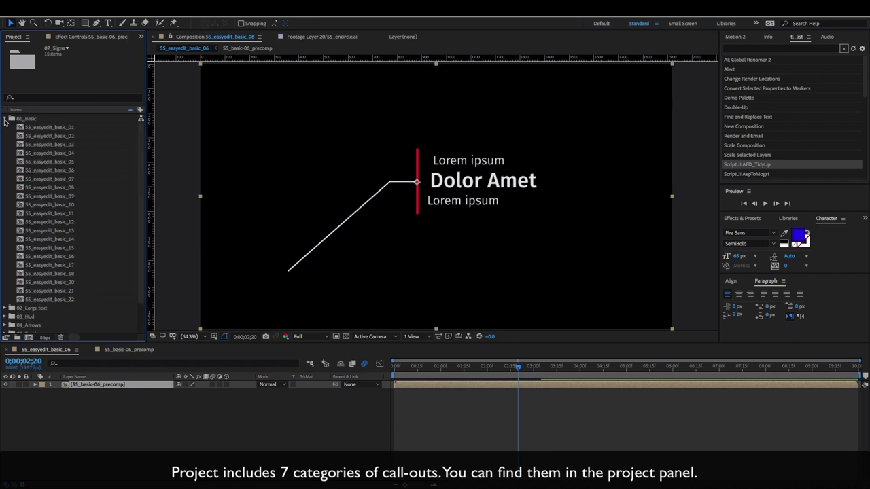
click(4, 119)
click(4, 127)
click(5, 127)
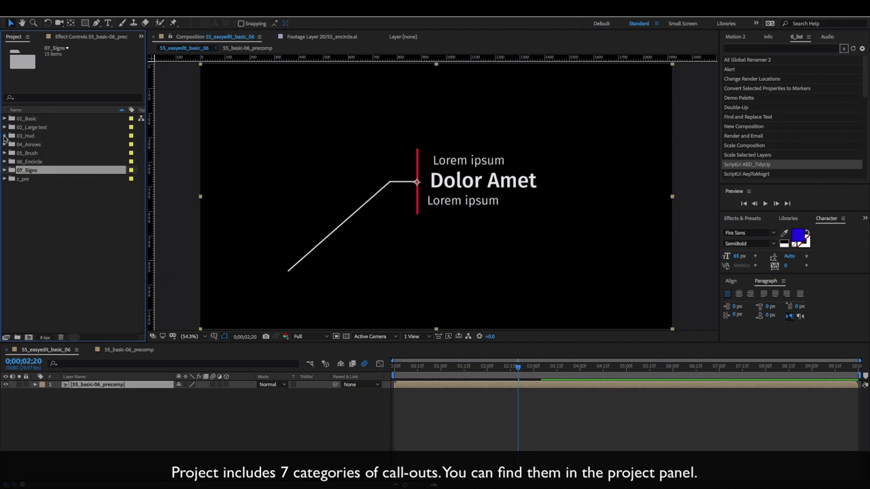
click(4, 136)
click(4, 136)
click(19, 187)
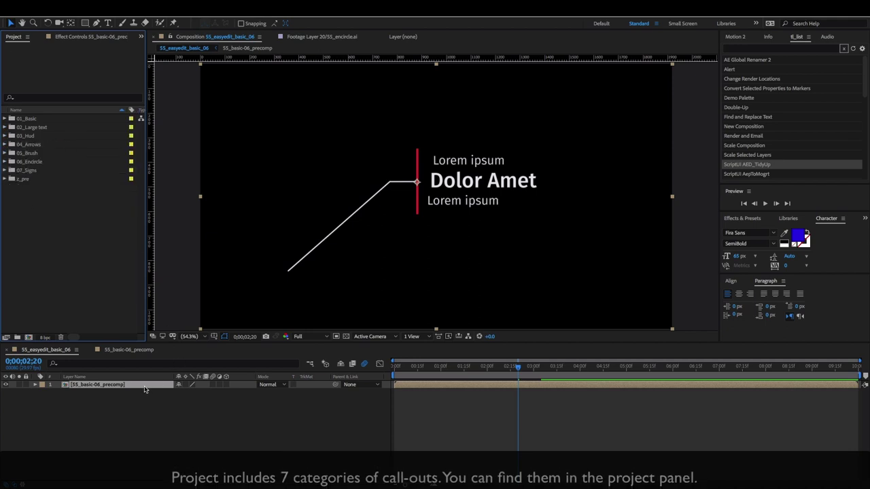
Show the 55_easyedit_basic_06 layer's controls in the Essential Graphics panel
click(178, 413)
right_click(176, 409)
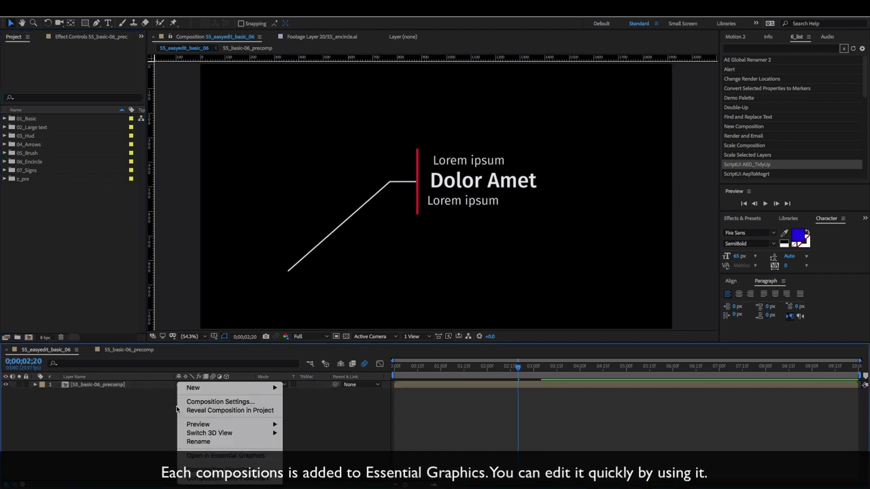
click(230, 456)
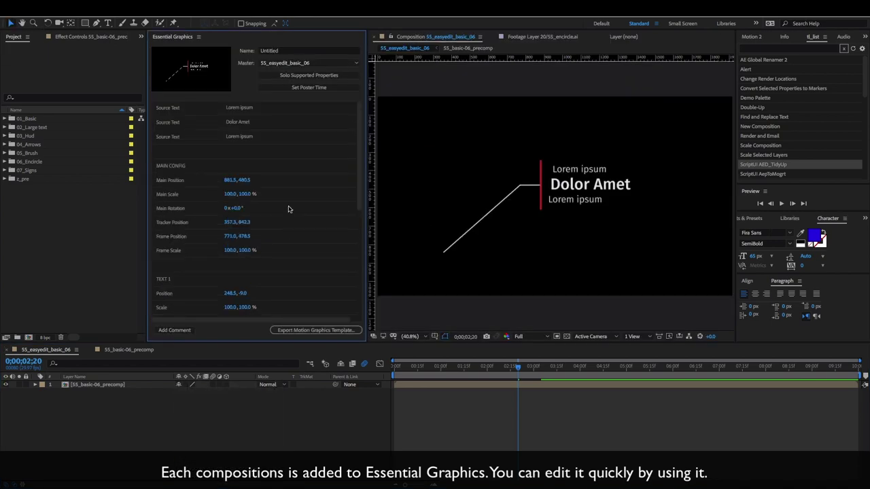
scroll(290, 193, down, 5)
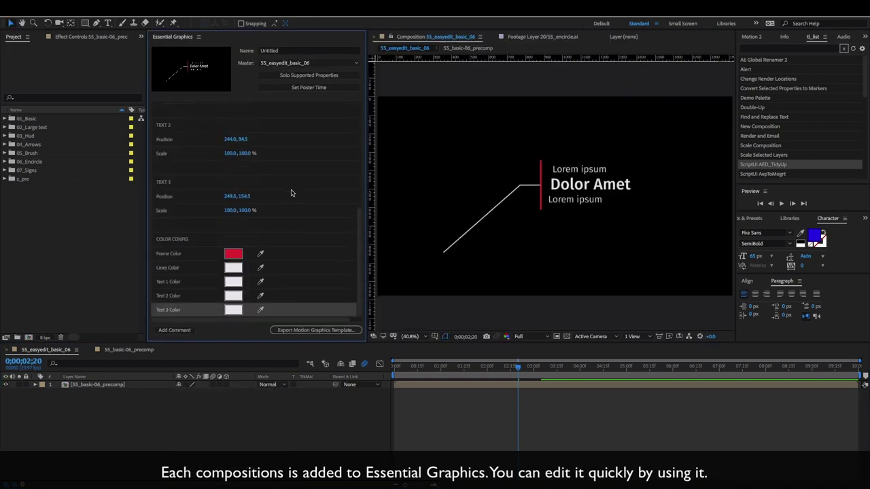
scroll(291, 193, up, 2)
scroll(291, 193, up, 2)
scroll(291, 192, up, 1)
scroll(291, 193, down, 2)
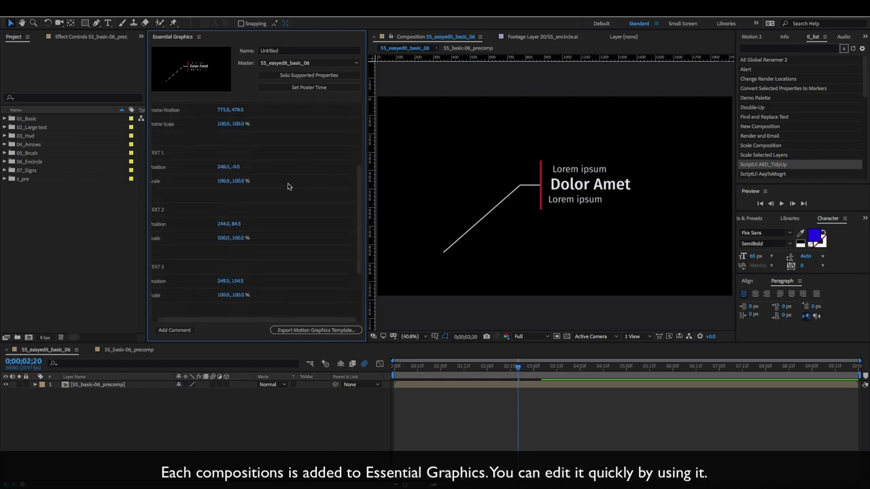
scroll(290, 186, up, 2)
Change the first Source Text to 'Change Text', then undo it back to Lorem ipsum
click(250, 109)
text(Change Text)
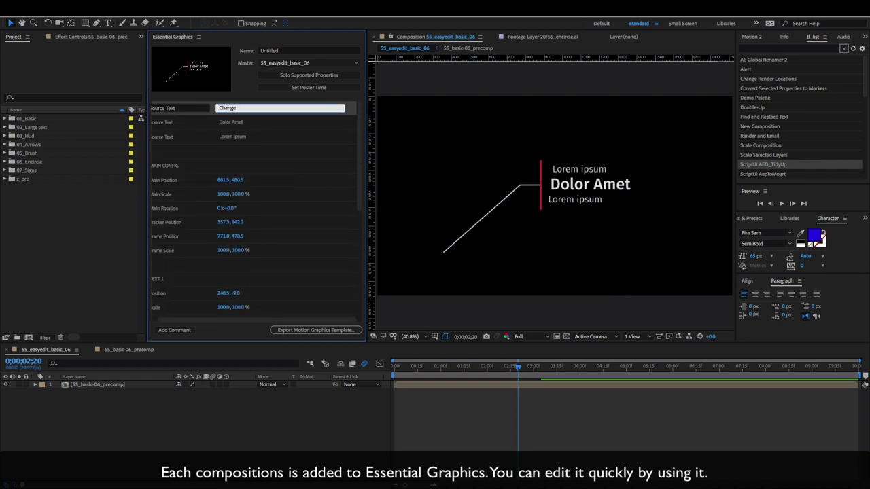
click(227, 153)
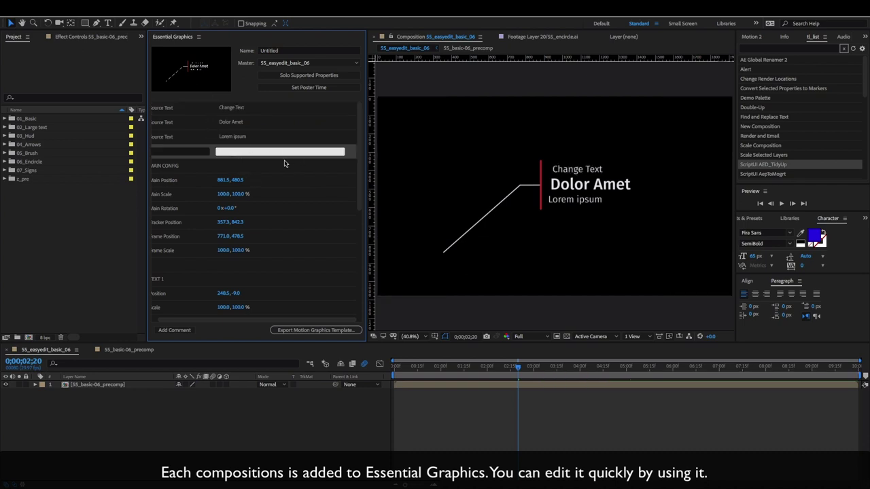
key(ctrl+z)
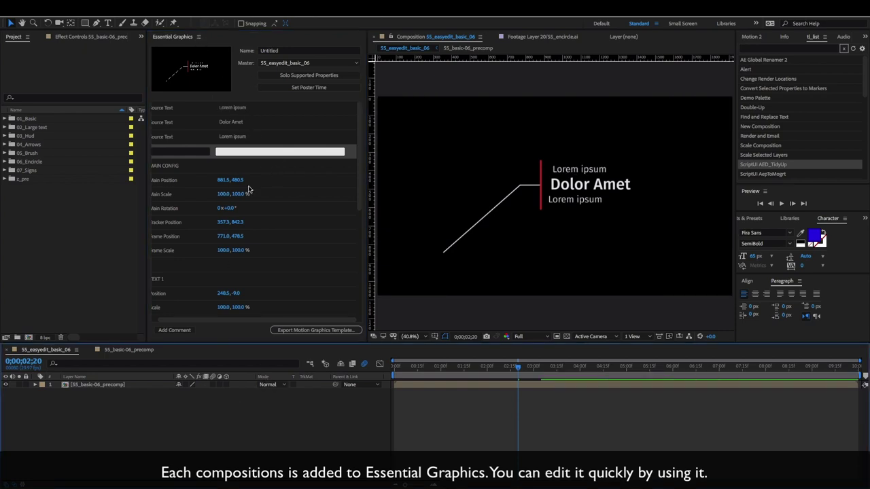
Try a blue Frame Color and a magenta Lines Color on the call-out
scroll(249, 190, down, 5)
click(226, 254)
click(204, 336)
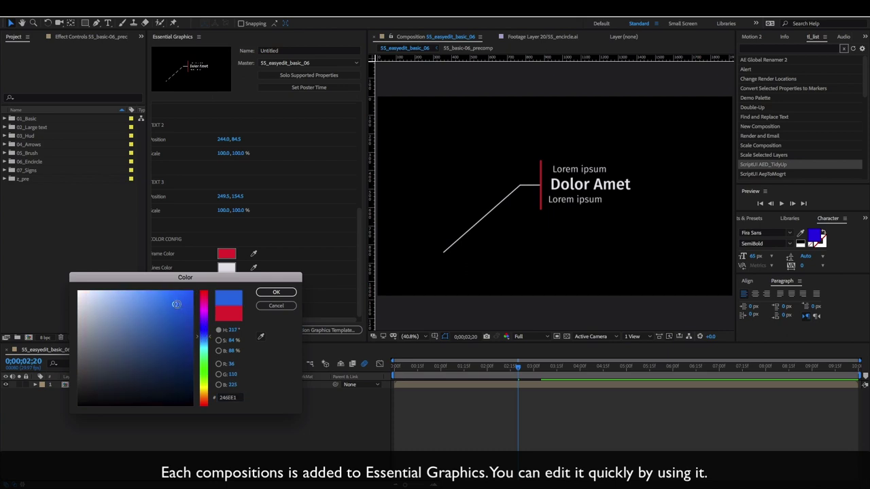
click(271, 294)
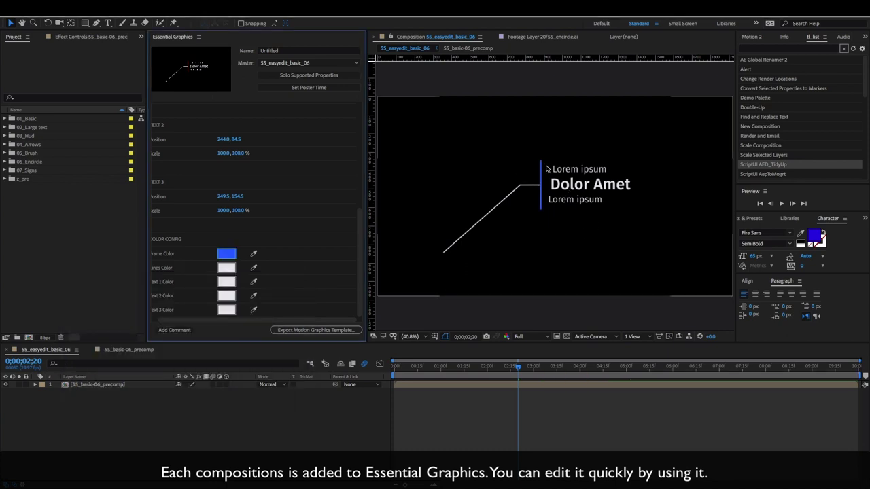
click(226, 268)
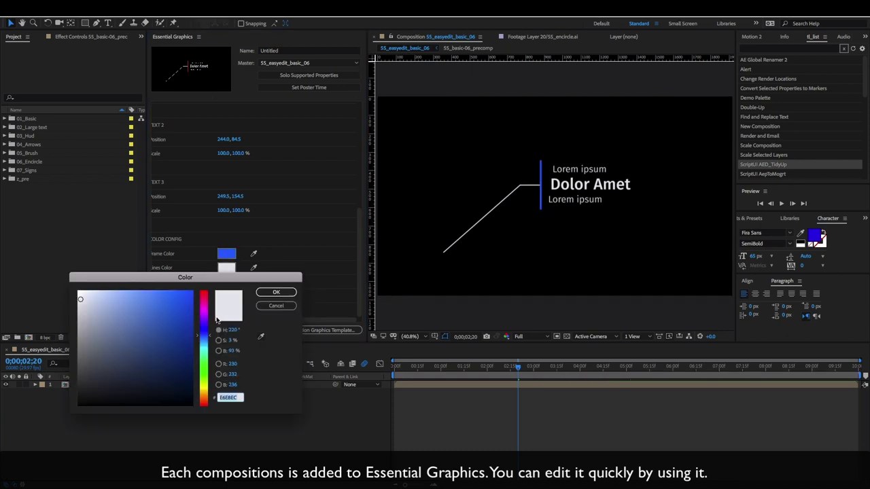
click(175, 306)
click(276, 292)
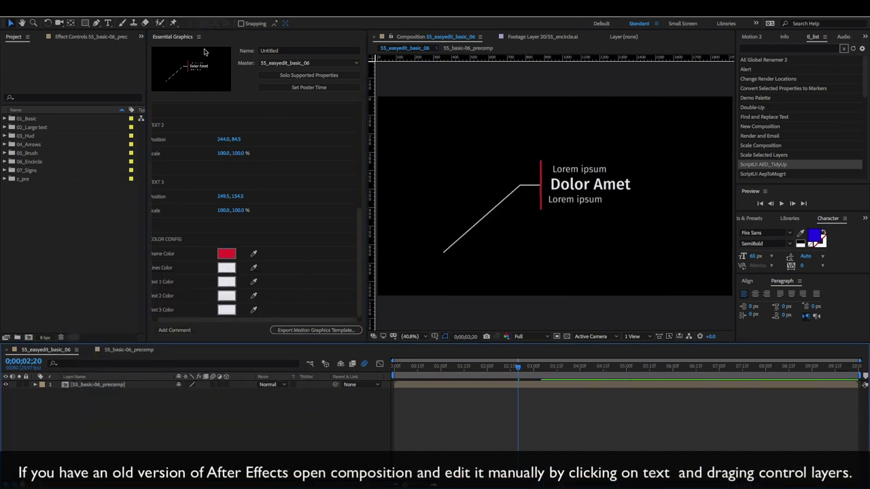
click(198, 36)
Close Essential Graphics, open 55_basic-06_precomp and select its text layers
click(224, 48)
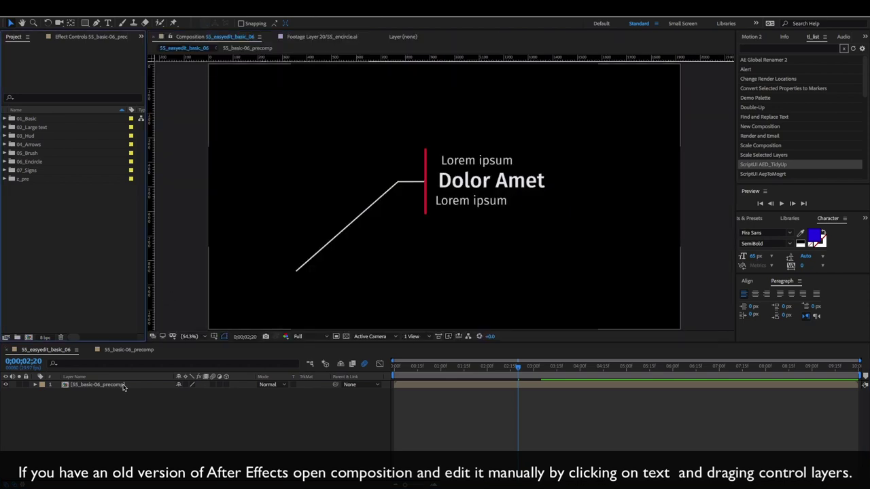
double_click(102, 384)
click(102, 433)
scroll(440, 191, up, 2)
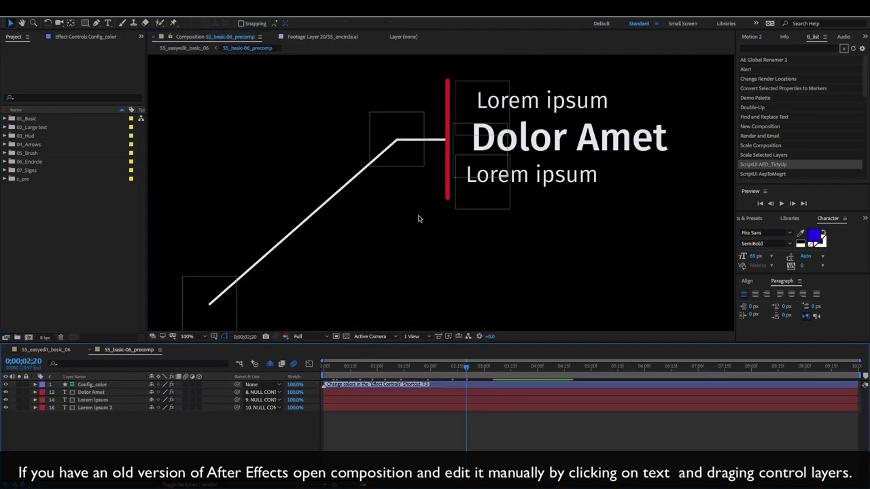
drag(516, 157, 446, 200)
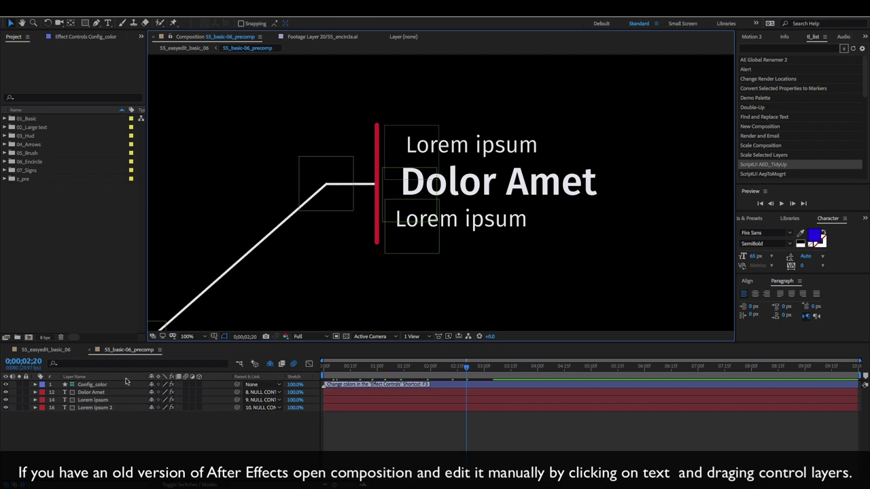
click(91, 392)
click(104, 400)
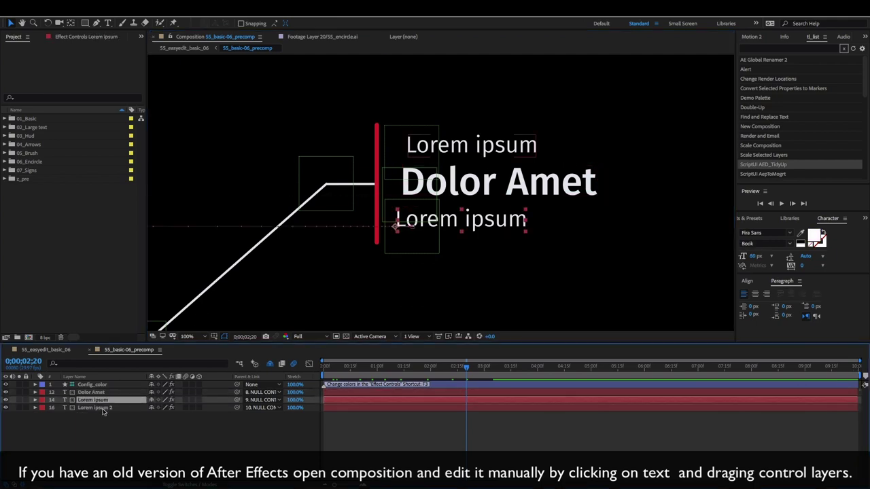
click(105, 407)
Retype the top call-out line as 'Change Text' and nudge it slightly left
double_click(499, 148)
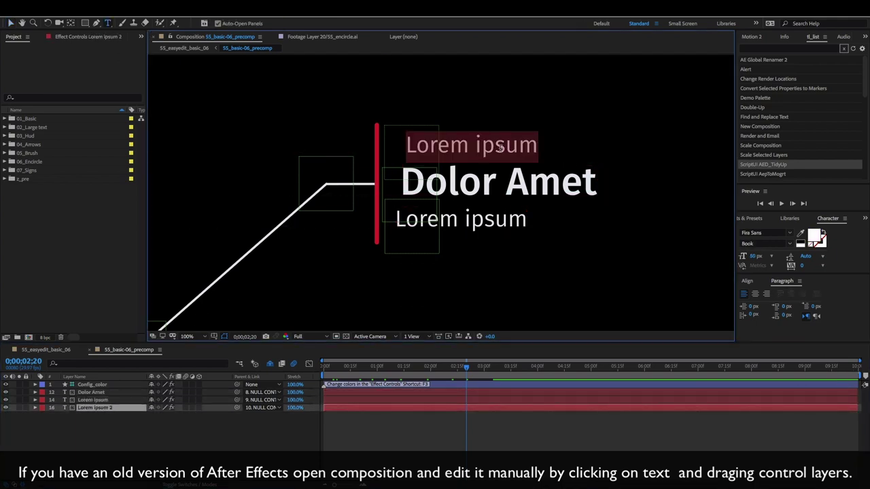
text(Change T)
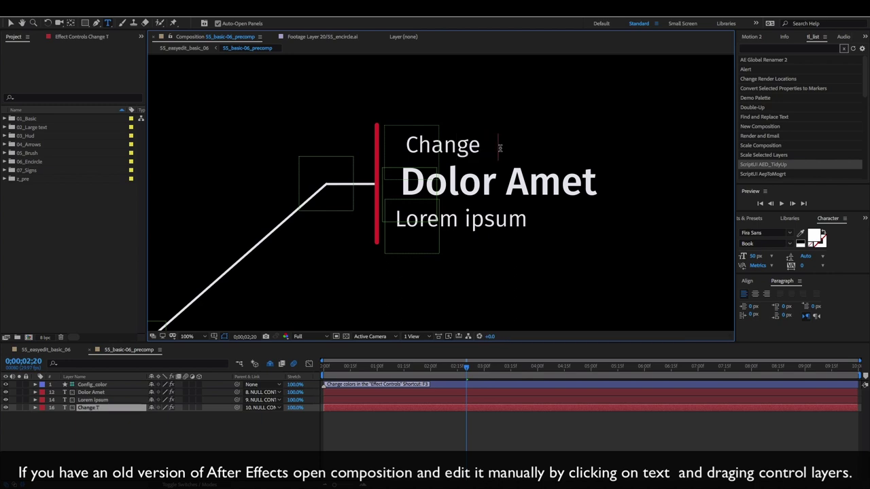
text(ext)
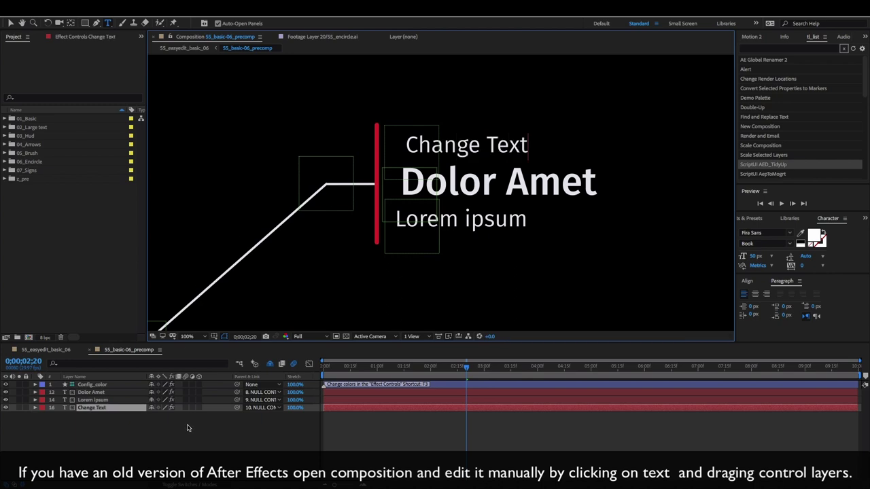
click(118, 410)
key(a)
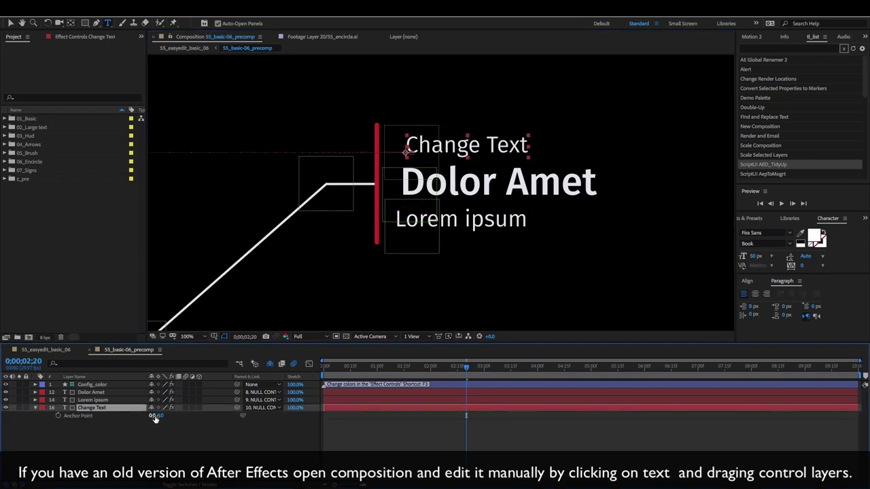
drag(155, 416, 163, 416)
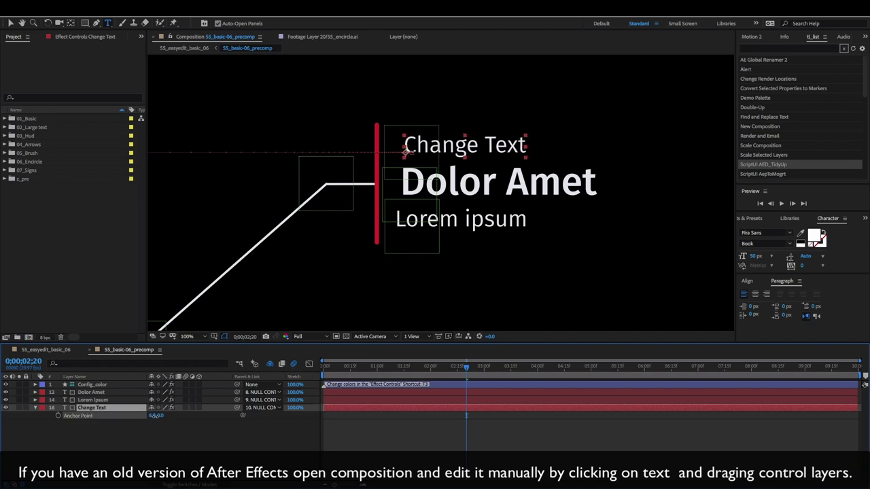
key(F2)
Collapse the layer properties and reveal the hidden shy control layers
key(comma)
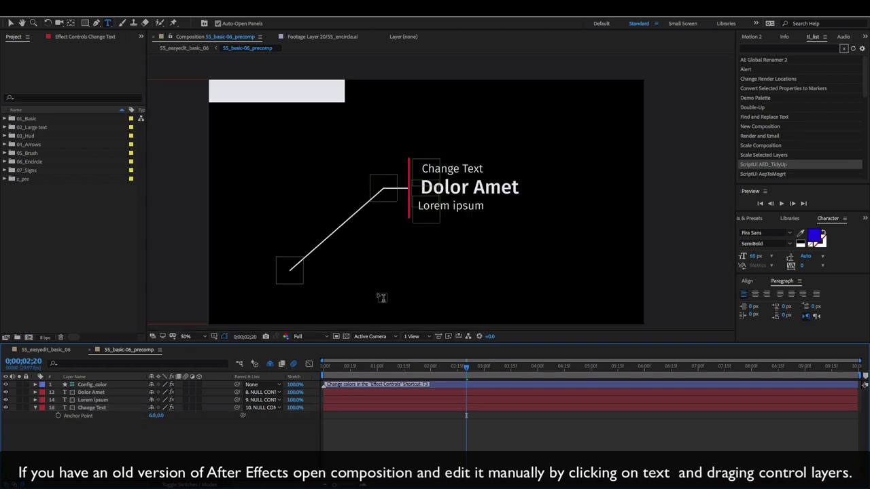
key(period)
click(36, 408)
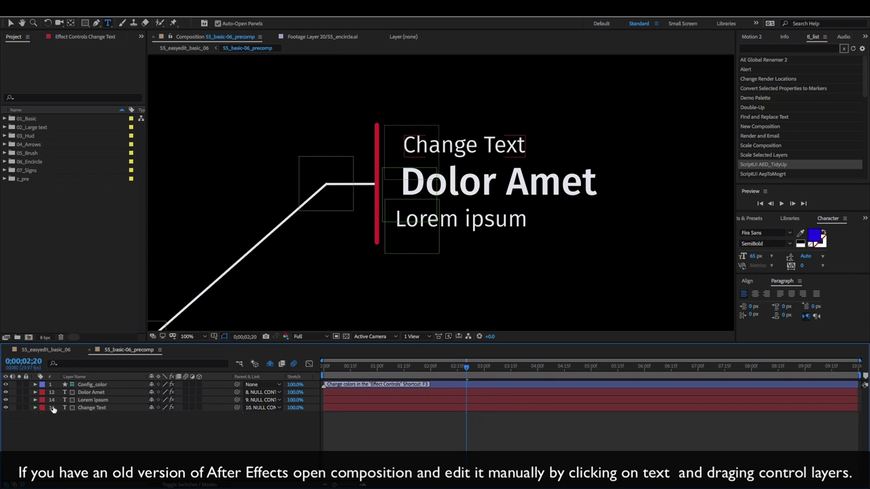
click(270, 364)
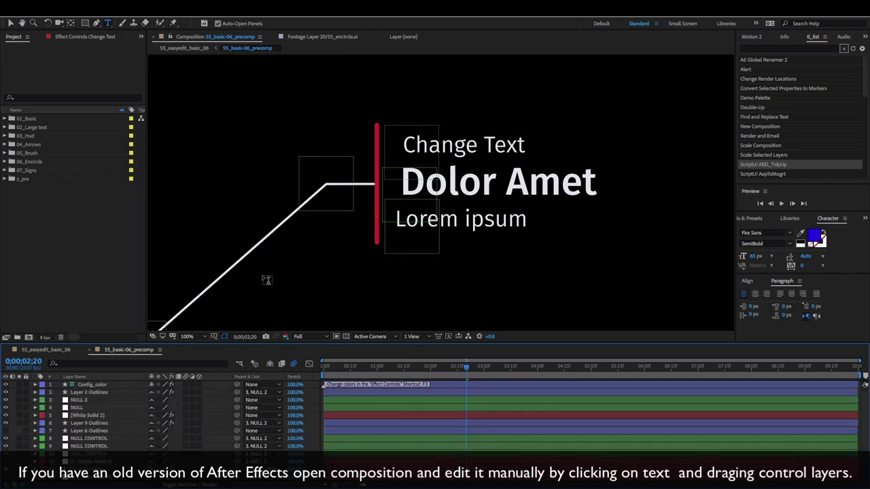
Drag the control nulls to move the text up-right and re-angle the pointer line
key(comma)
mouse_move(293, 283)
mouse_down()
mouse_move(270, 242)
mouse_move(262, 250)
mouse_move(349, 291)
mouse_up()
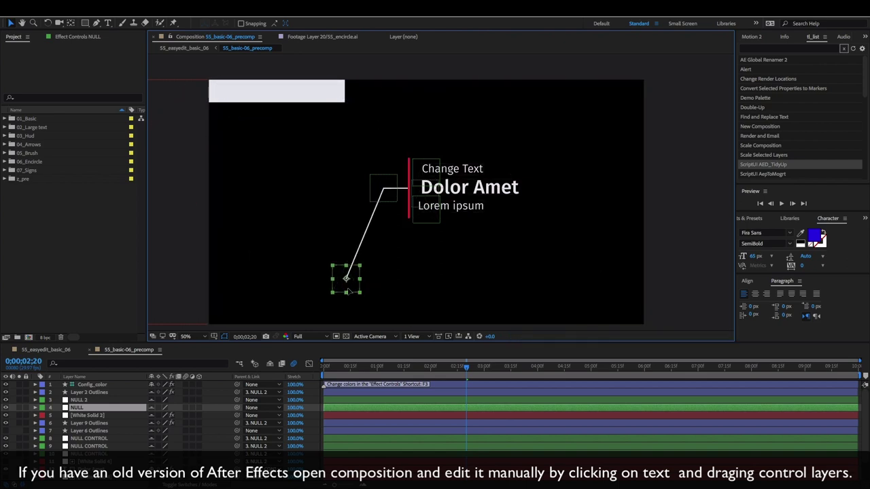
click(381, 192)
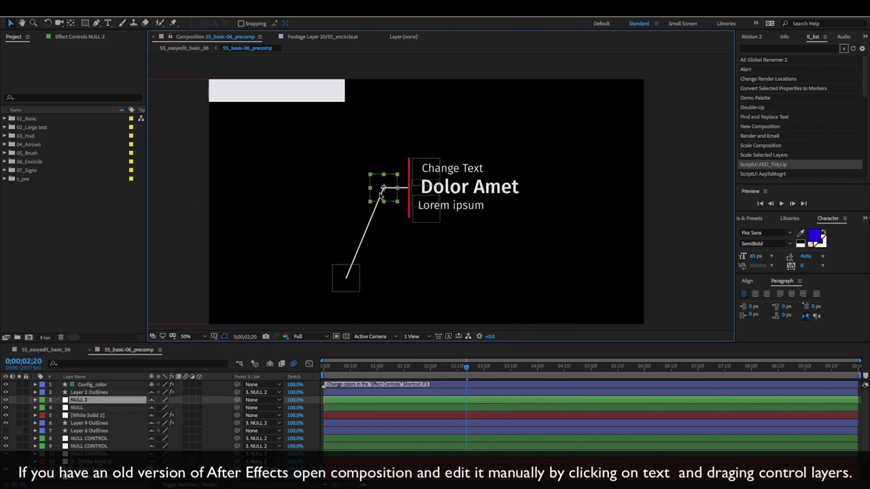
drag(381, 192, 441, 160)
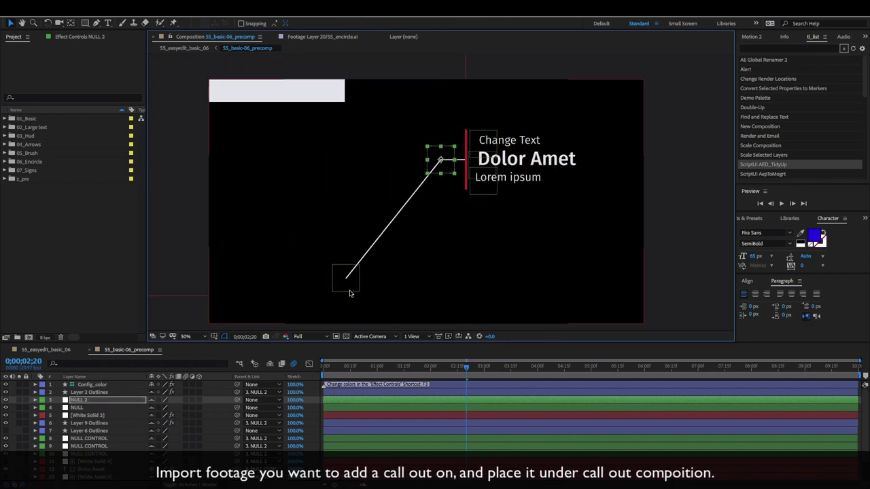
drag(349, 293, 409, 262)
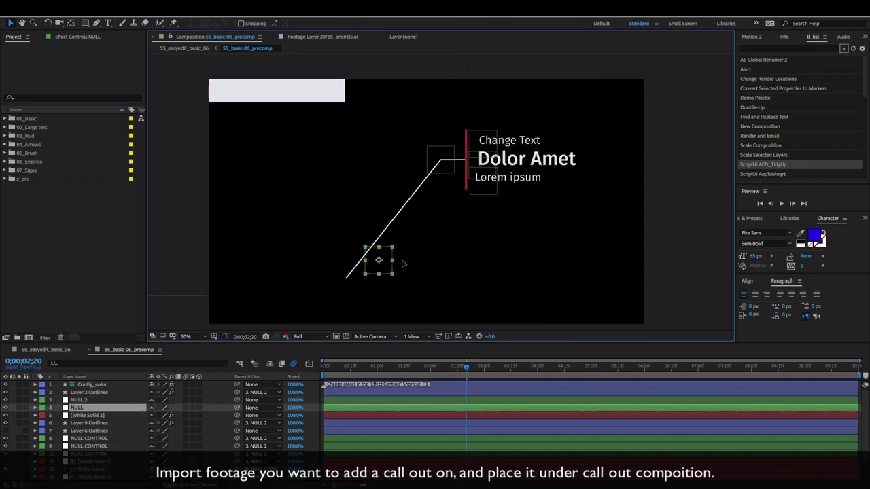
Hide shy layers so only the config and three text layers remain listed
click(271, 364)
click(270, 367)
click(271, 367)
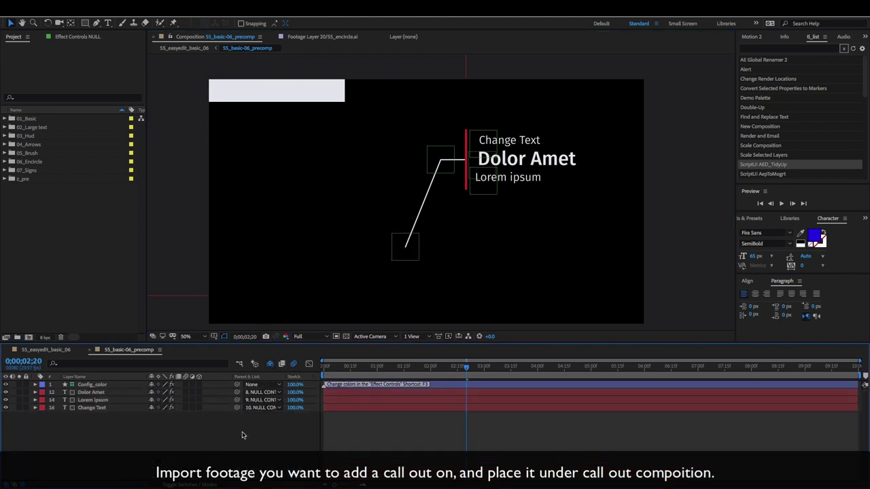
Import the recent Unsplash photos and build a composition from ezra-comeau-jeffrey-100710-unsplash.jpg
right_click(52, 222)
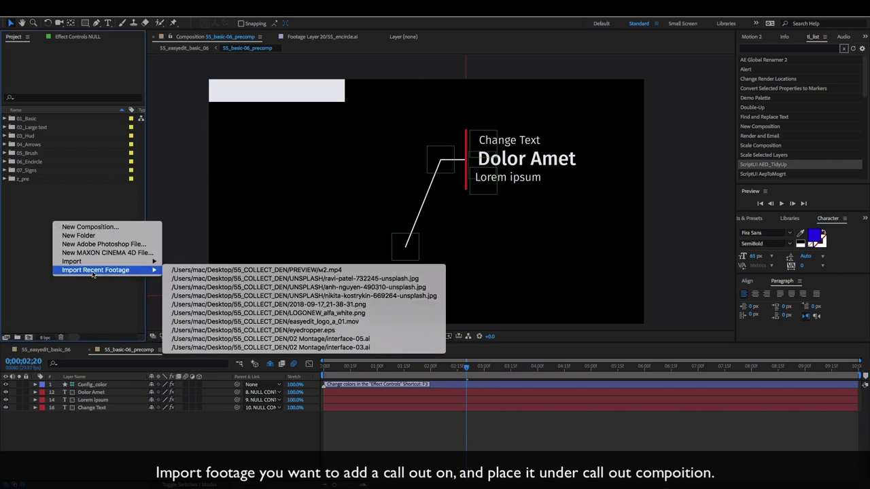
mouse_move(102, 262)
click(176, 261)
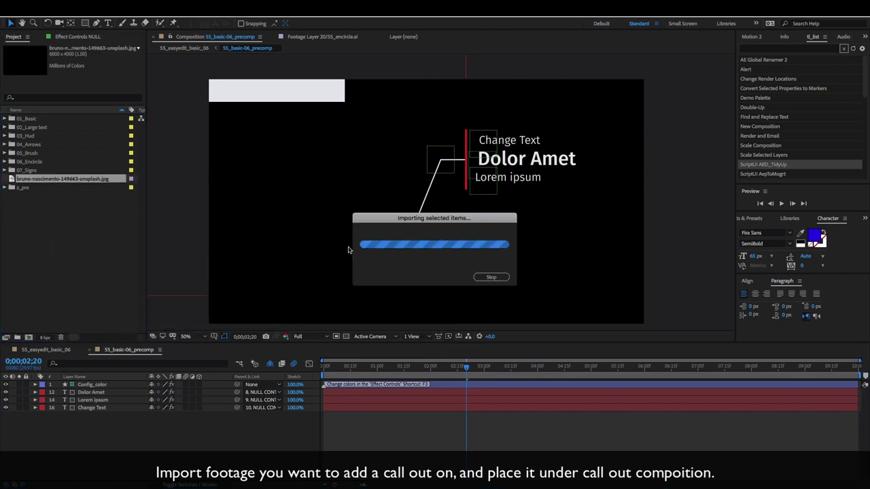
click(52, 222)
click(48, 203)
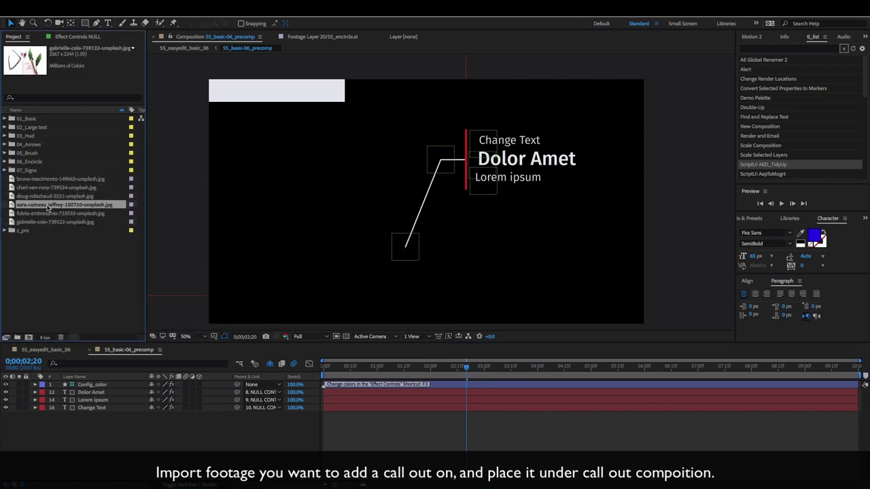
drag(49, 207, 65, 211)
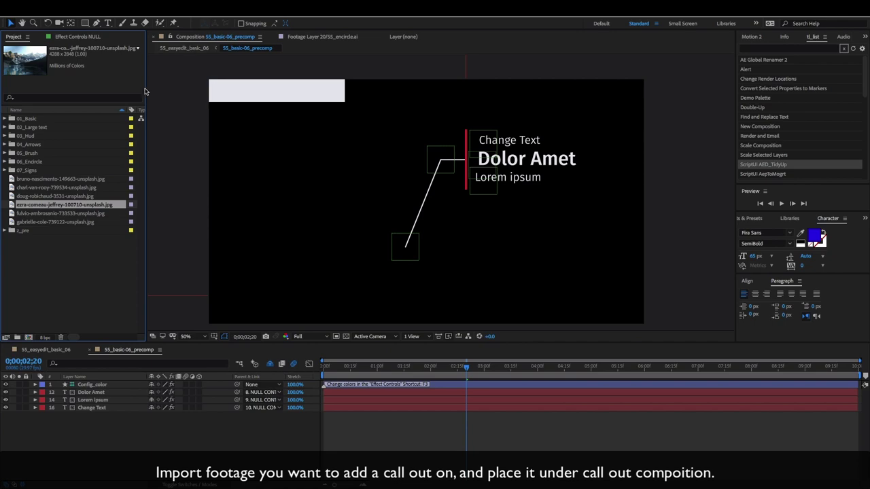
drag(62, 205, 29, 342)
key(comma)
key(comma)
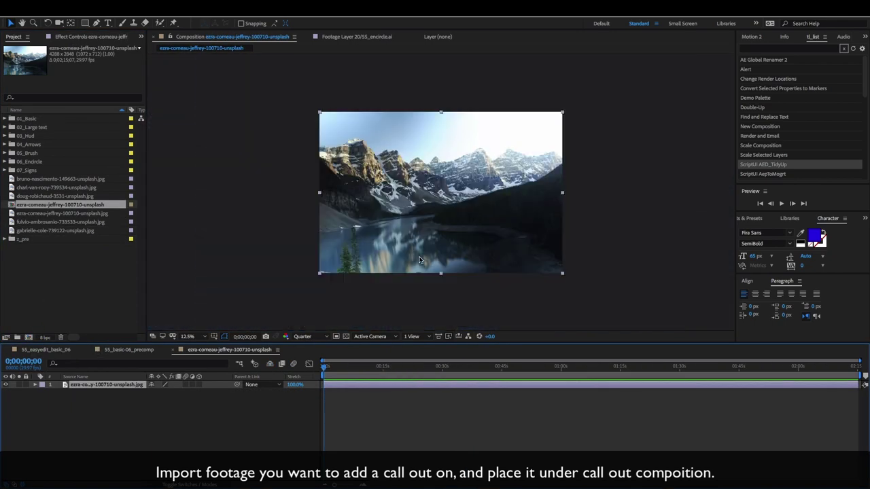
Expand the 01_Basic folder and select the 55_easyedit_basic_06 call-out comp
click(97, 297)
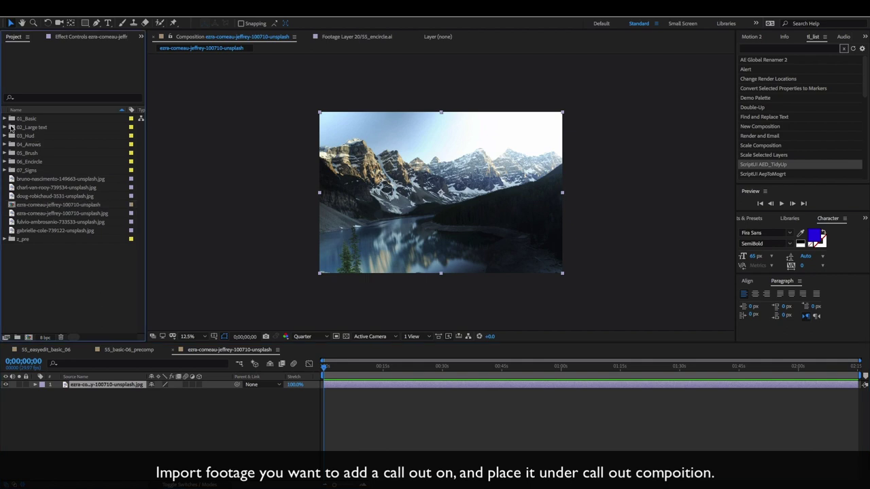
click(7, 119)
click(63, 172)
double_click(55, 161)
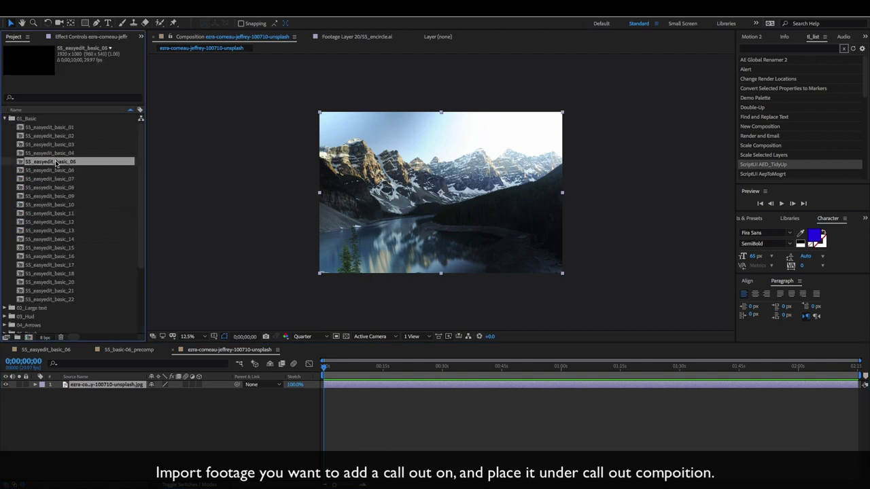
click(57, 169)
Add 55_easyedit_basic_06 above the mountain photo with Ctrl+/ and move to 0:00:06:05
double_click(56, 171)
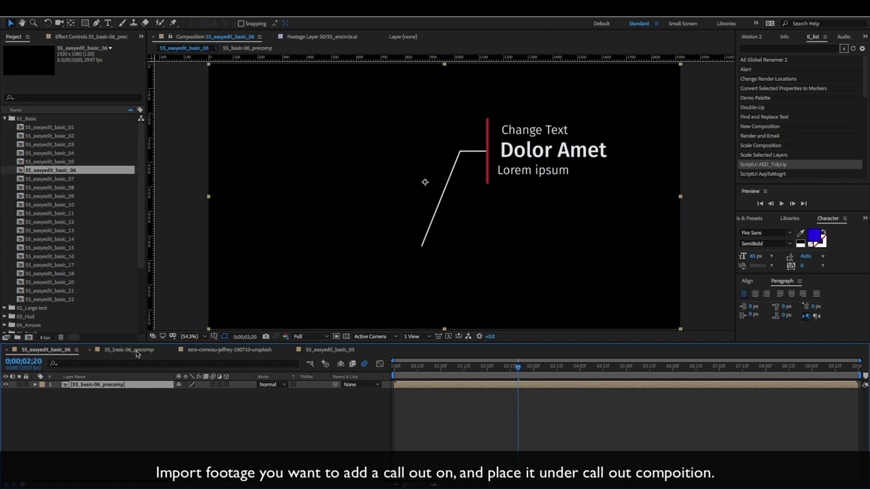
click(229, 349)
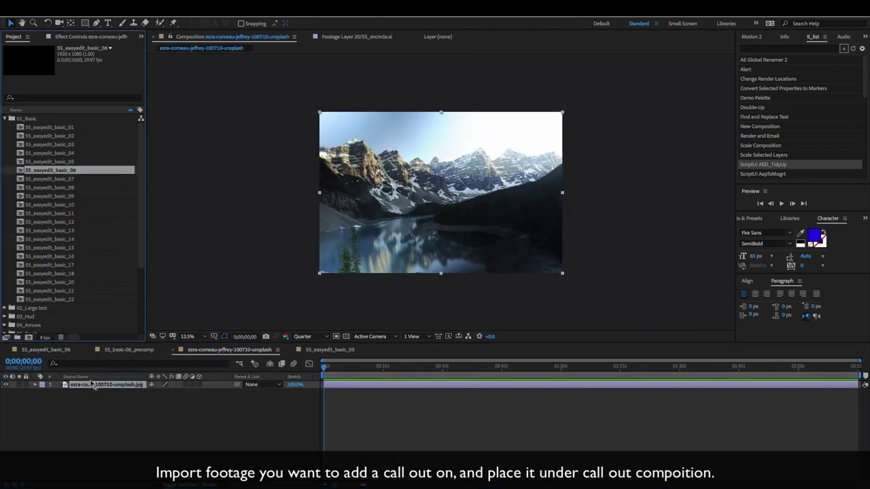
key(ctrl+slash)
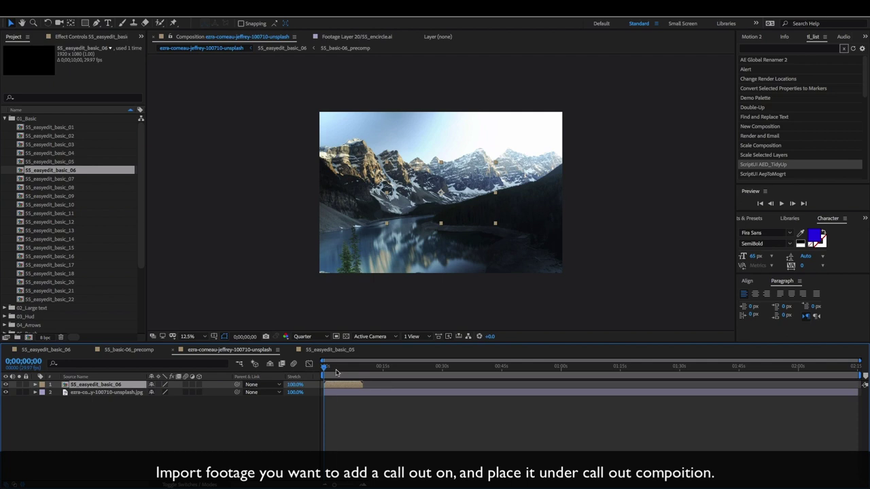
drag(335, 370, 348, 370)
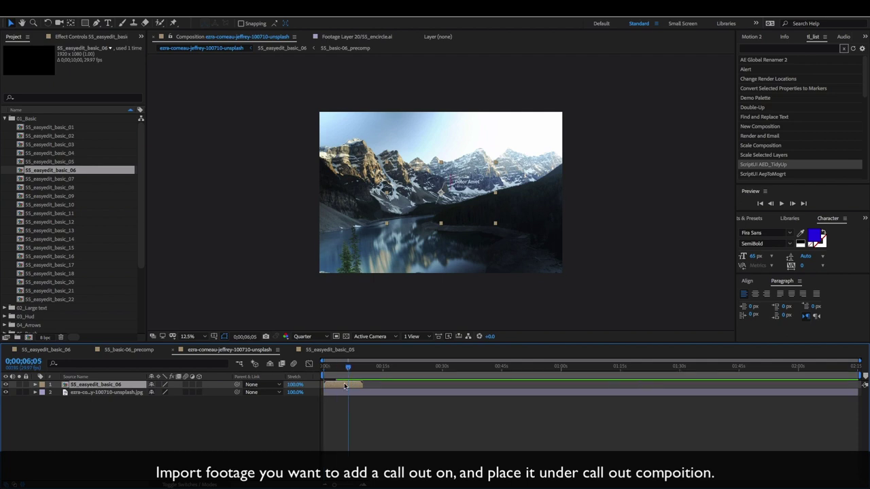
key(period)
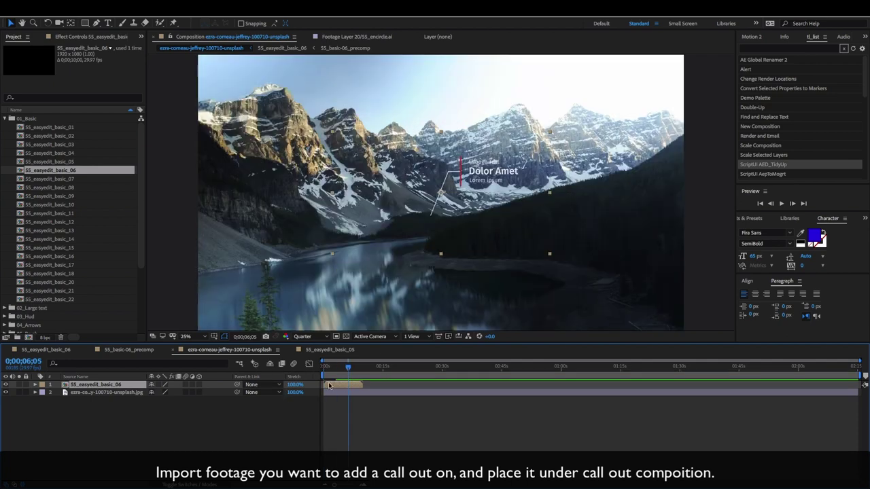
Scale the call-out layer to 152% and shift its position slightly left
double_click(329, 385)
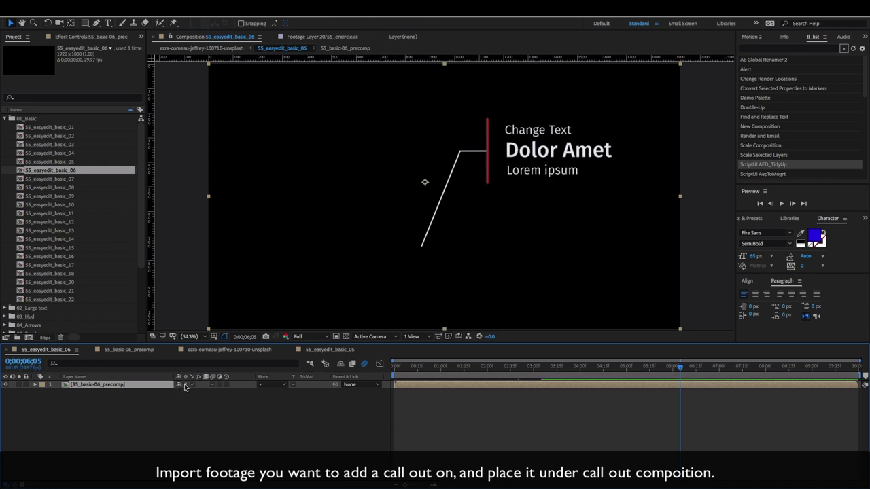
key(s)
drag(190, 393, 224, 395)
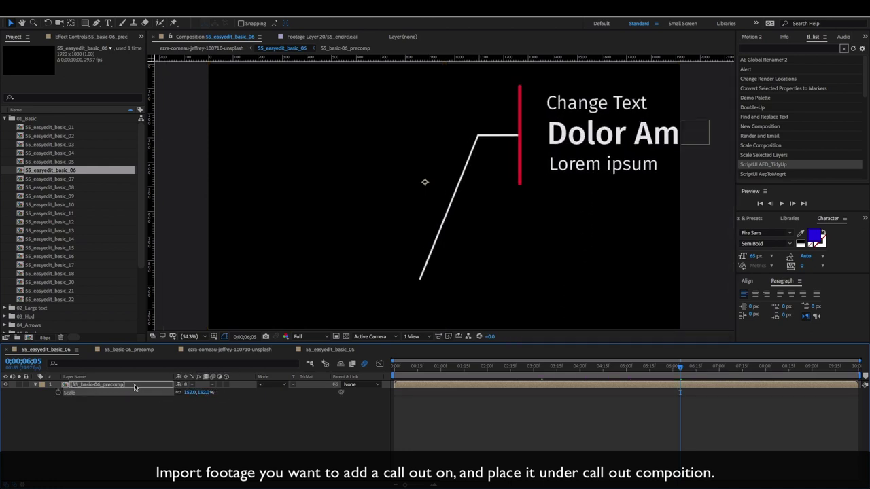
key(p)
drag(180, 393, 105, 393)
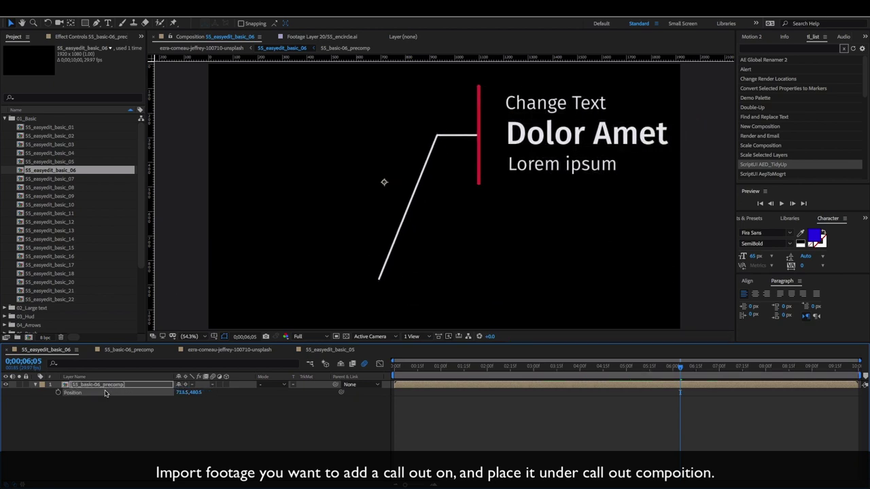
Drag the call-out down-right onto the dark forest in the photo composition
click(229, 349)
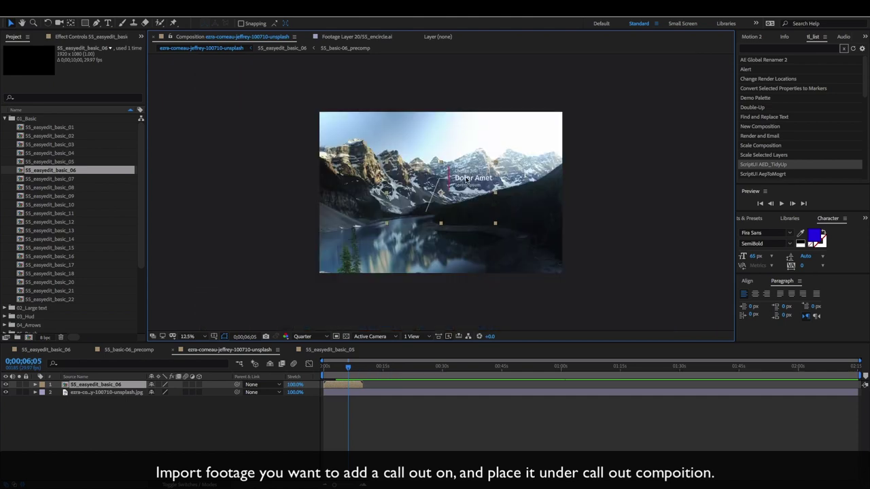
key(period)
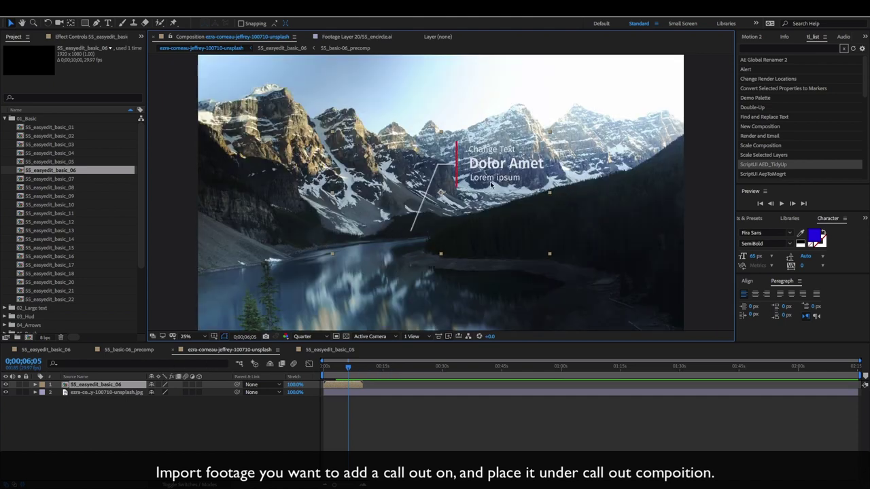
drag(491, 183, 592, 234)
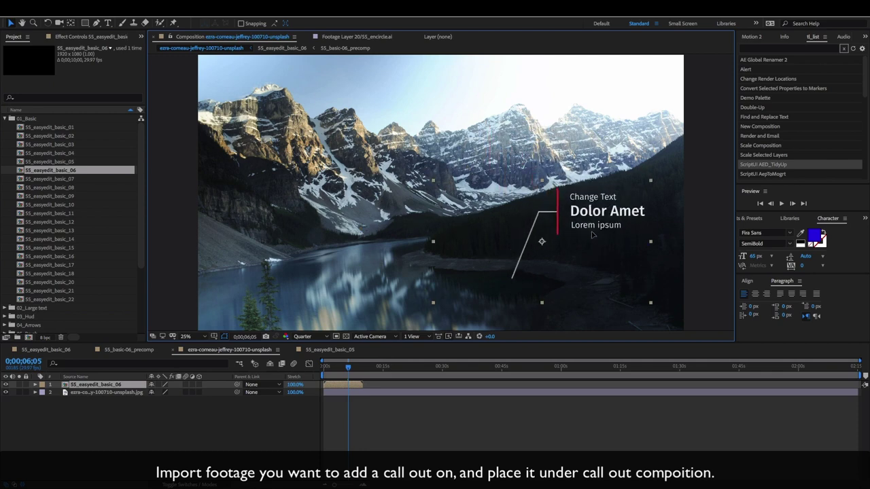
key(space)
drag(435, 231, 416, 202)
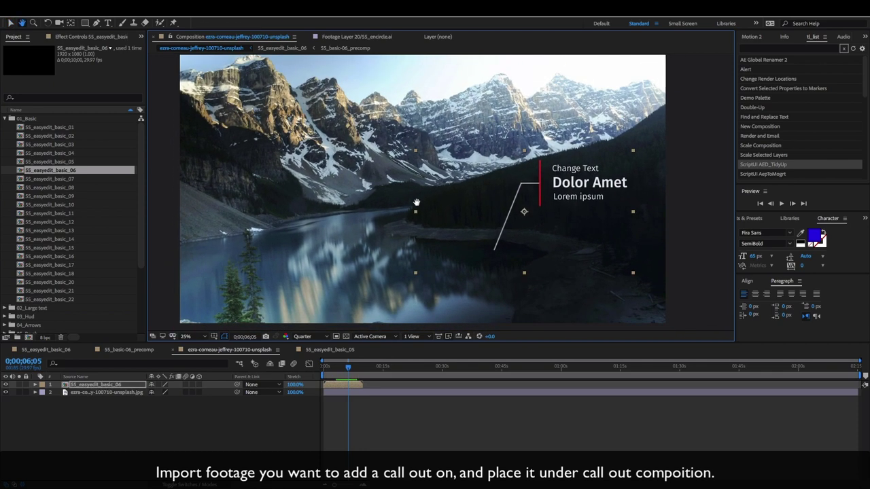
double_click(416, 203)
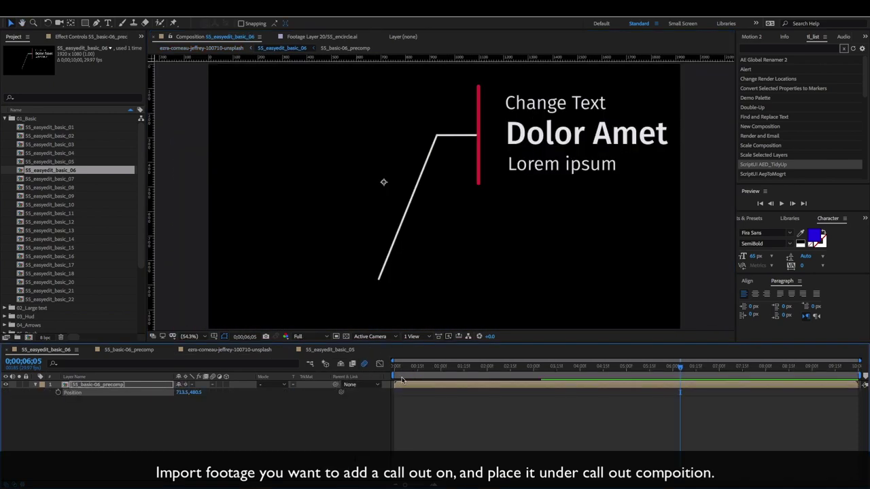
click(402, 385)
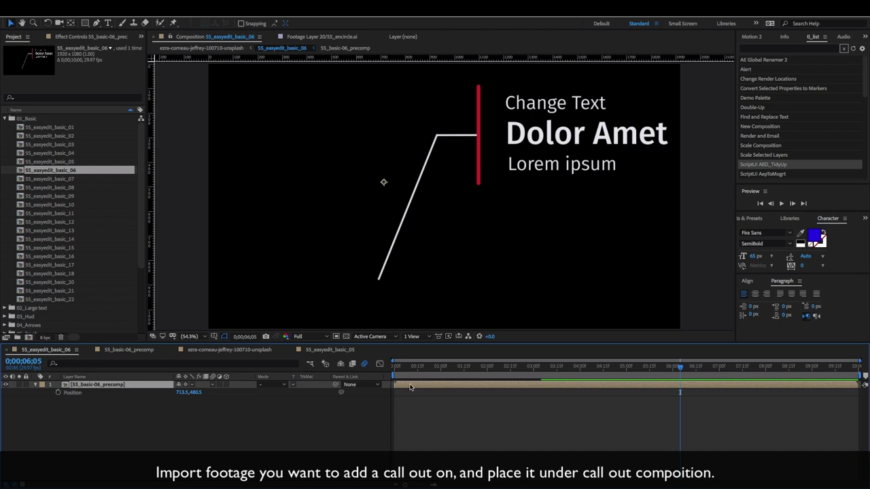
Drag the precomp's lower-end null down-left to extend the call-out line
double_click(427, 385)
key(comma)
key(comma)
key(comma)
click(423, 219)
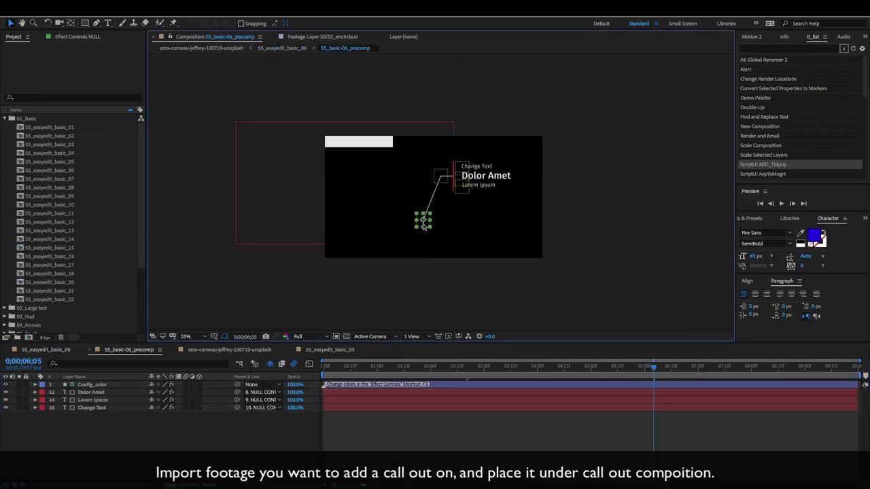
drag(423, 219, 388, 243)
Show the 55_easyedit_basic_06 layer's properties in Essential Graphics
click(229, 48)
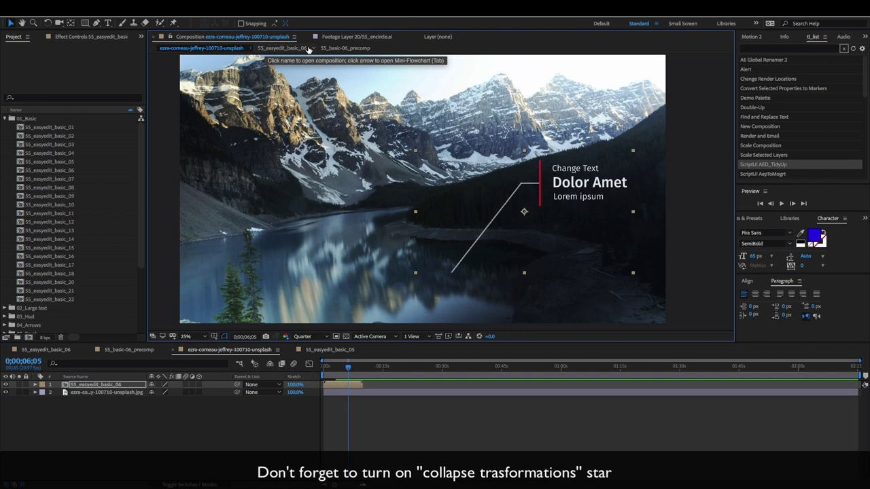
click(299, 50)
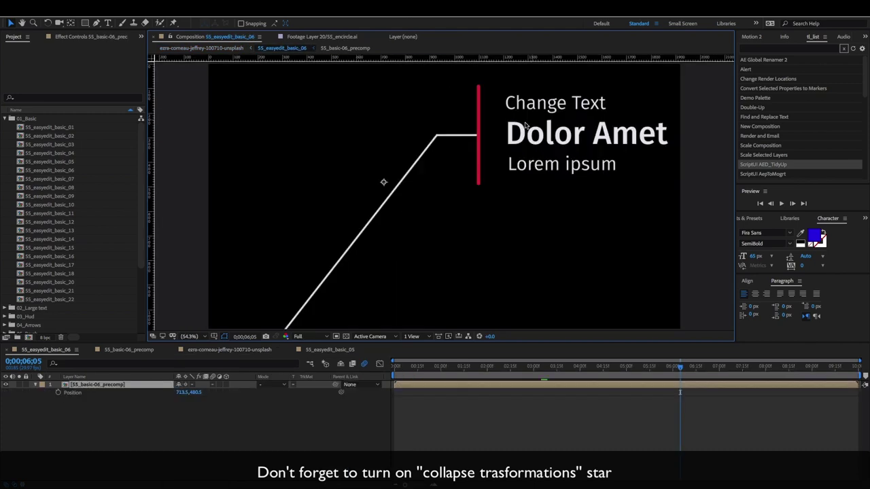
right_click(157, 409)
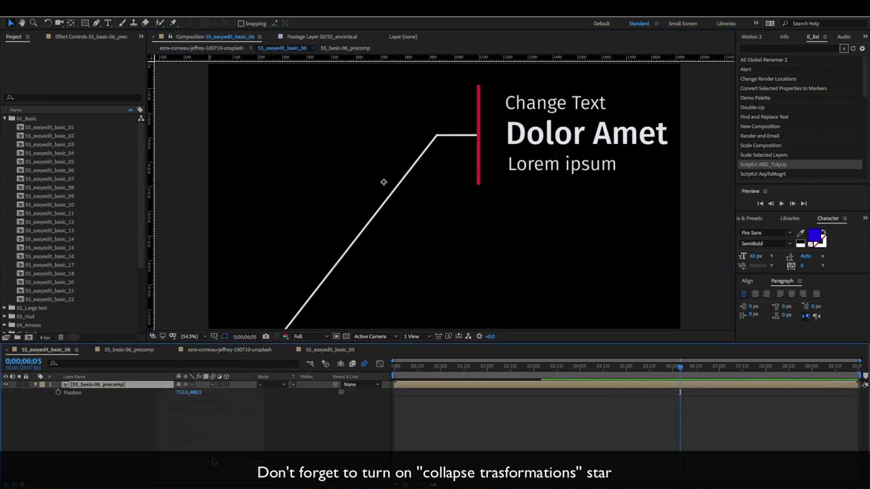
click(180, 463)
Enter 'Mountain Lake' as the top line and '34 m of depth' as the headline
click(244, 111)
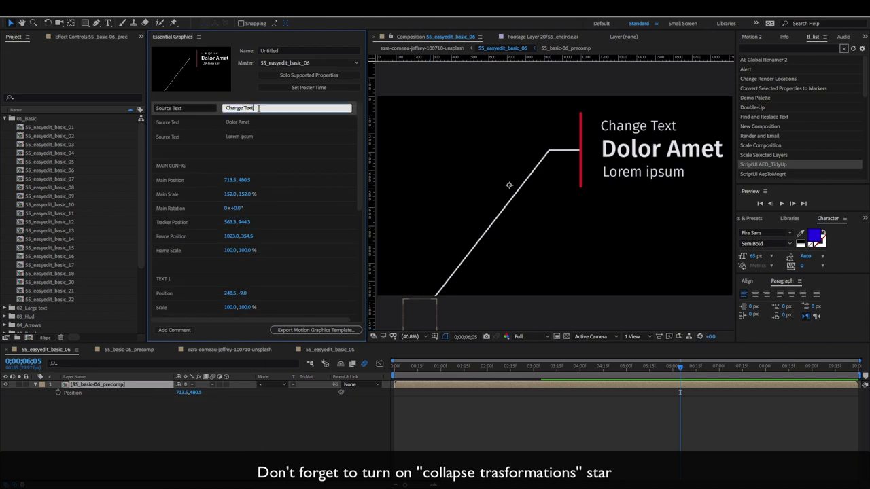
text(Mountain Lake)
click(231, 123)
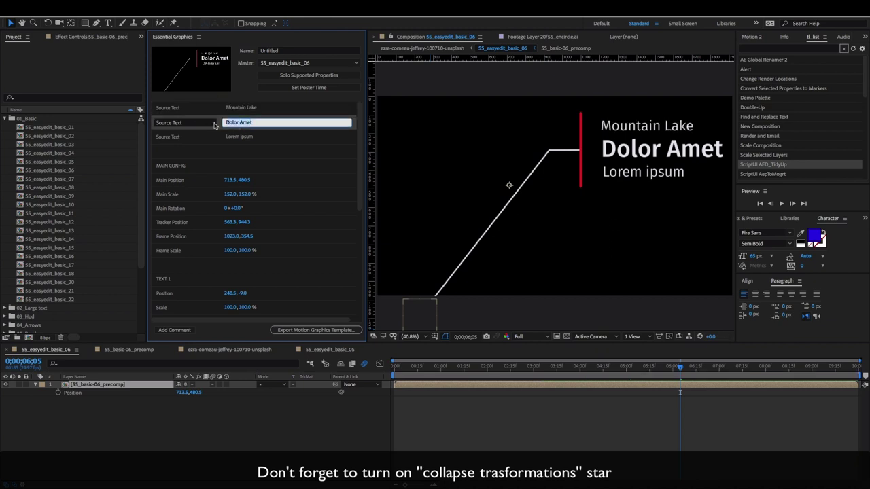
text(34 m of depth)
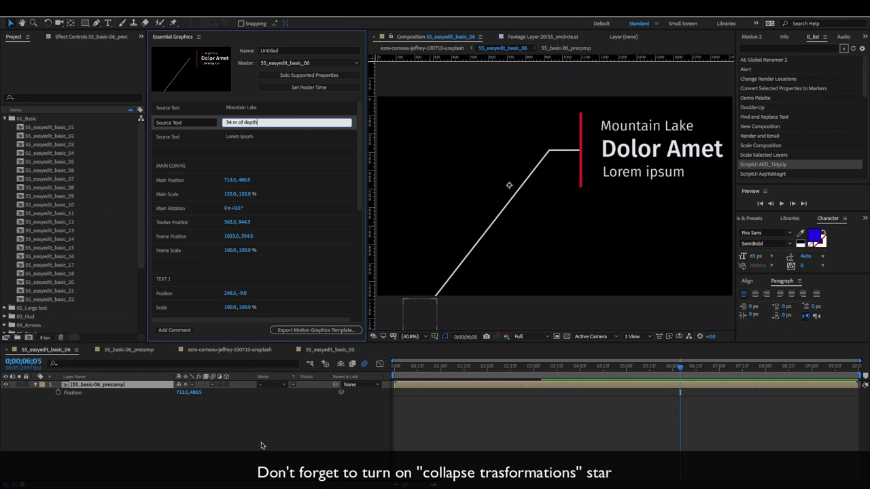
key(Return)
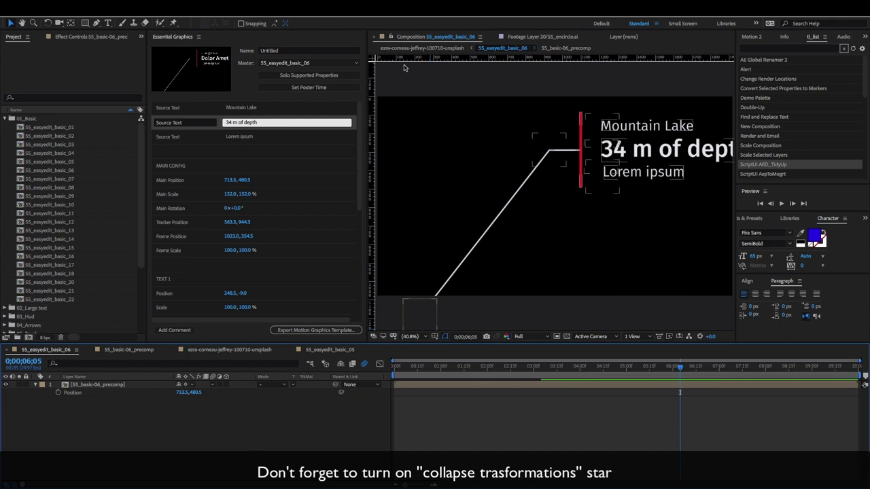
click(422, 48)
Close the Essential Graphics panel and preview the lake call-out from the first frame
scroll(516, 217, down, 2)
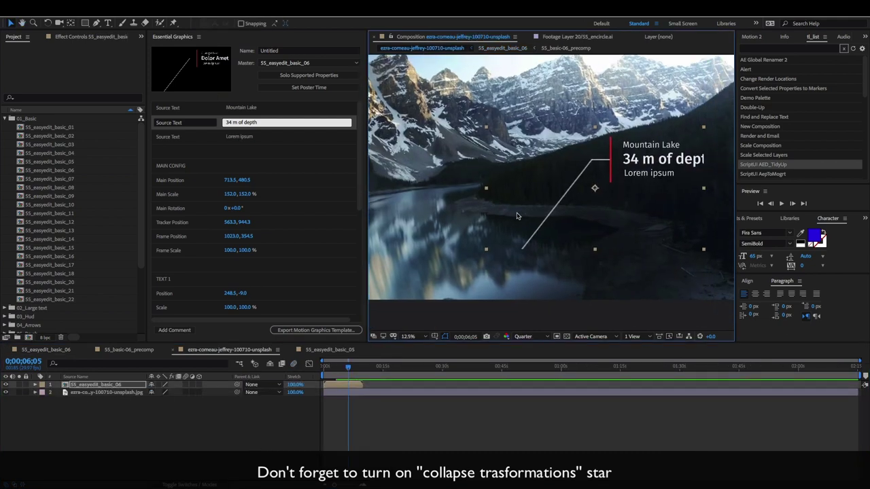
scroll(495, 208, down, 2)
key(Home)
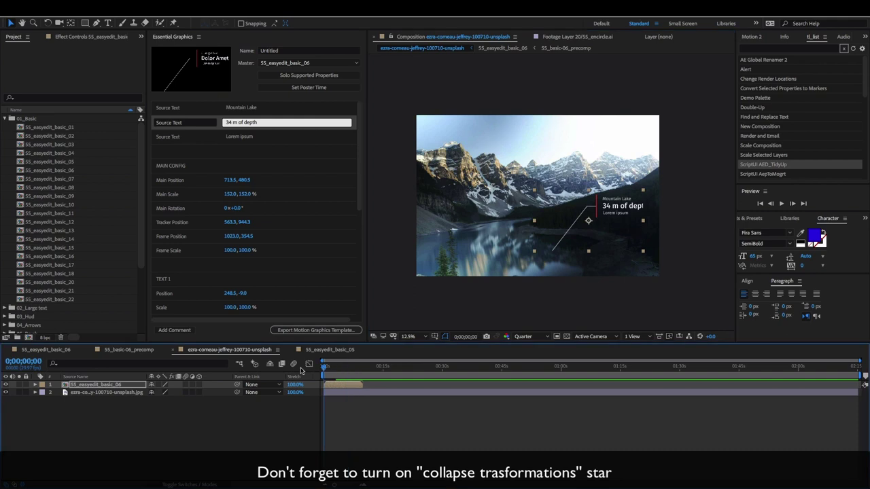
click(199, 37)
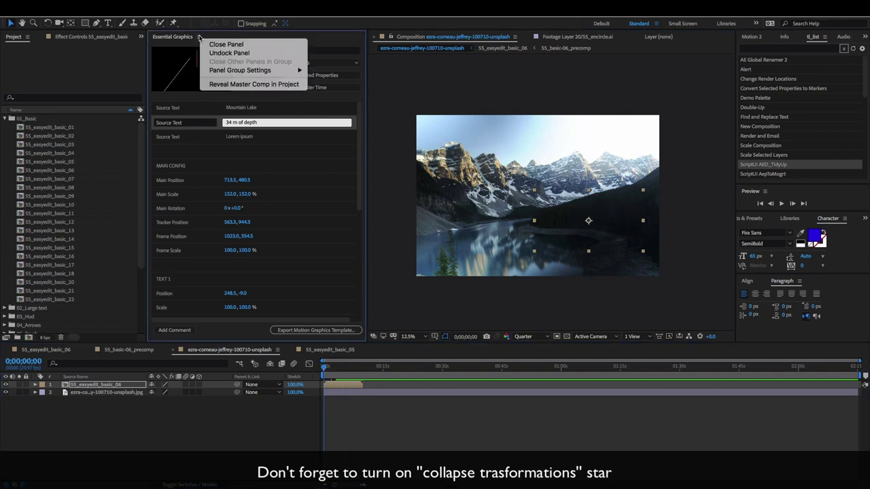
click(217, 42)
drag(379, 193, 395, 182)
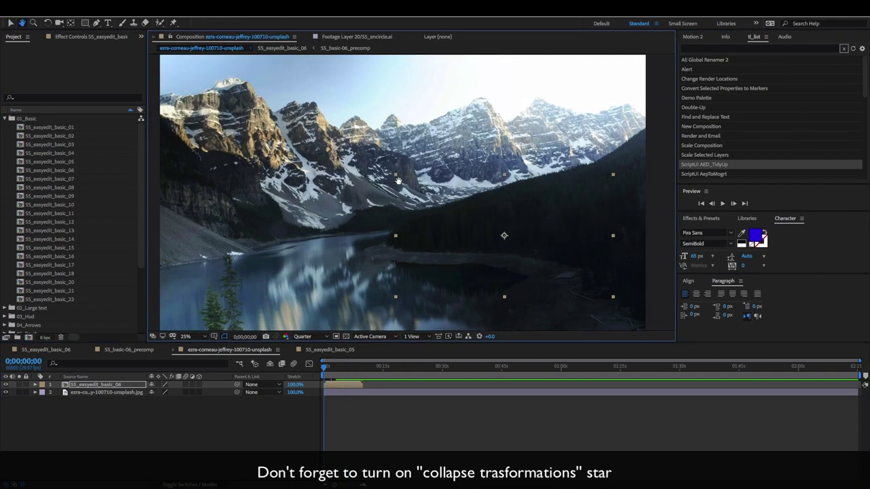
key(space)
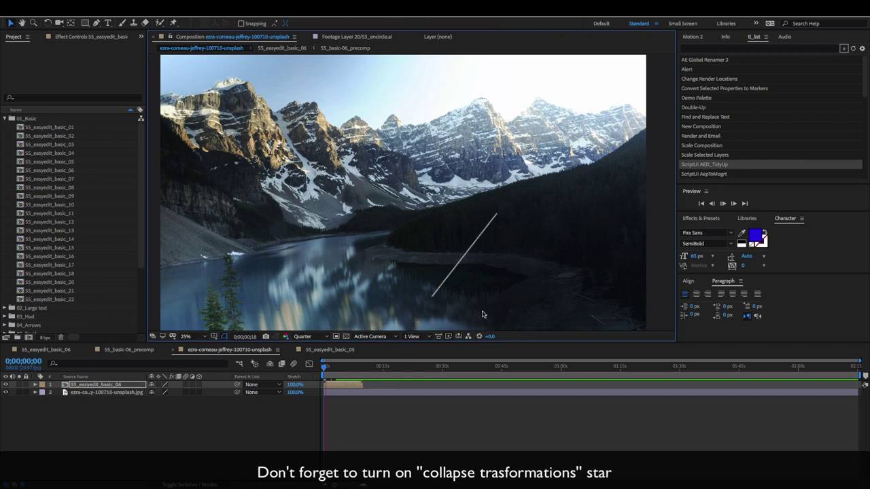
key(grave)
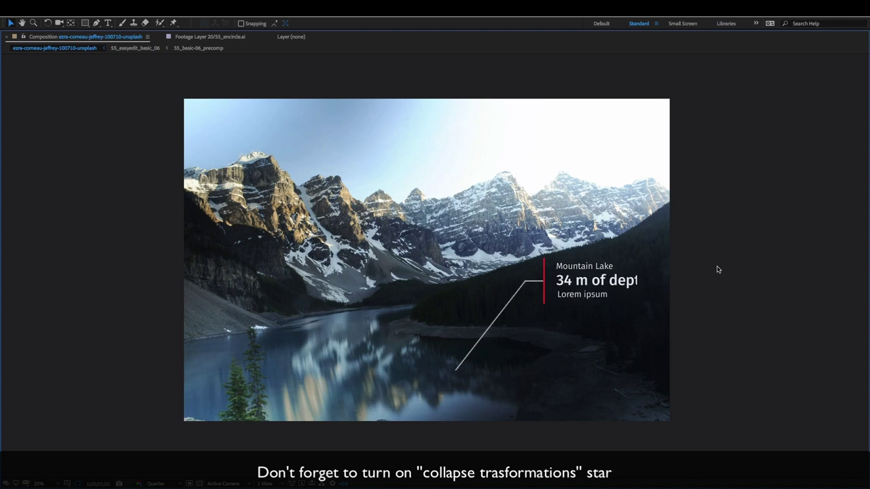
key(grave)
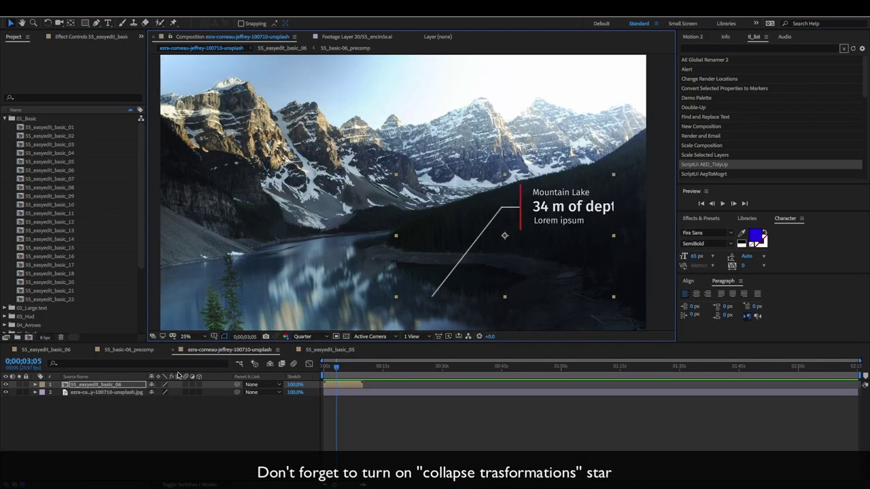
Enable Collapse Transformations on the call-out layer, re-preview, then open 55_easyedit_basic_21
click(158, 385)
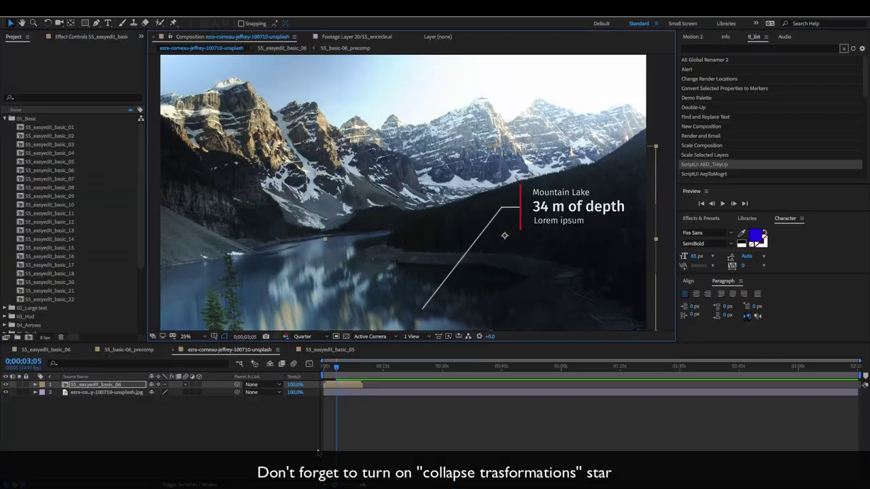
key(Home)
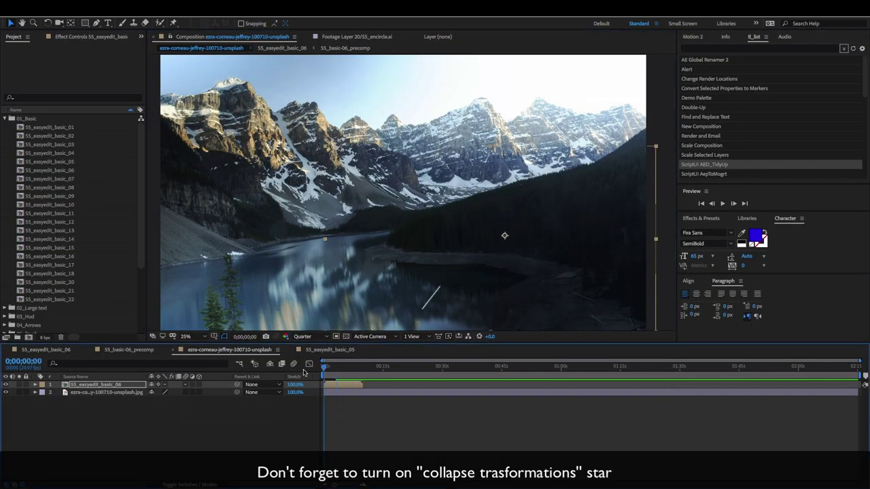
key(space)
key(grave)
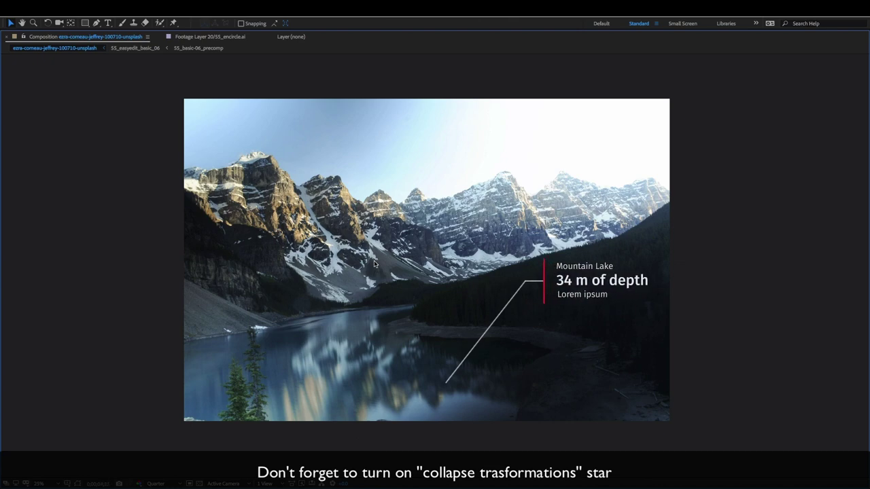
key(grave)
key(comma)
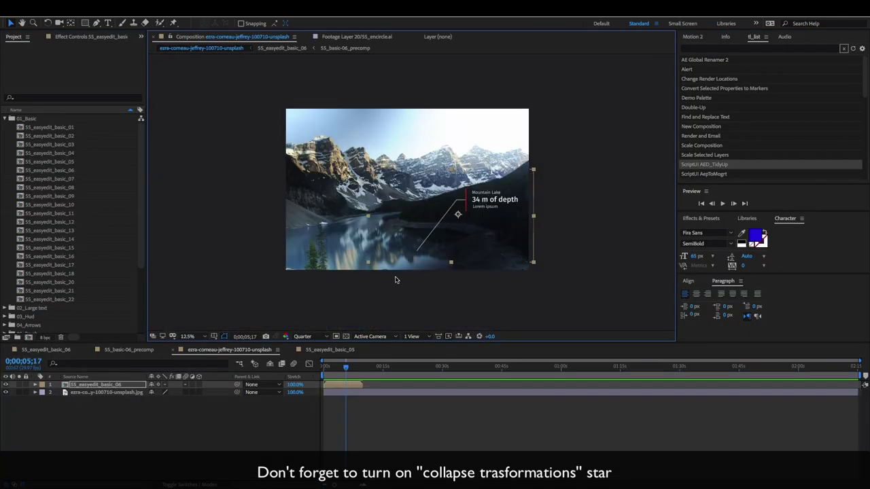
double_click(68, 292)
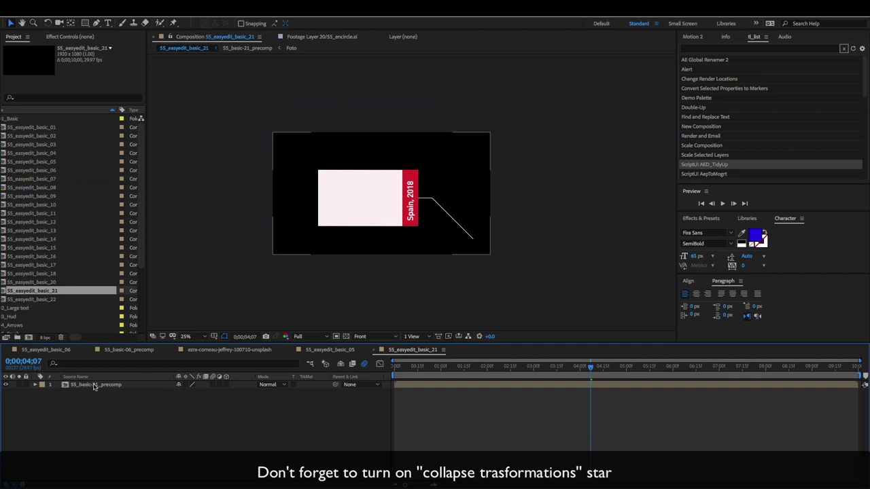
Open the 55_basic-21_precomp and then its Foto placeholder composition
double_click(88, 385)
click(82, 400)
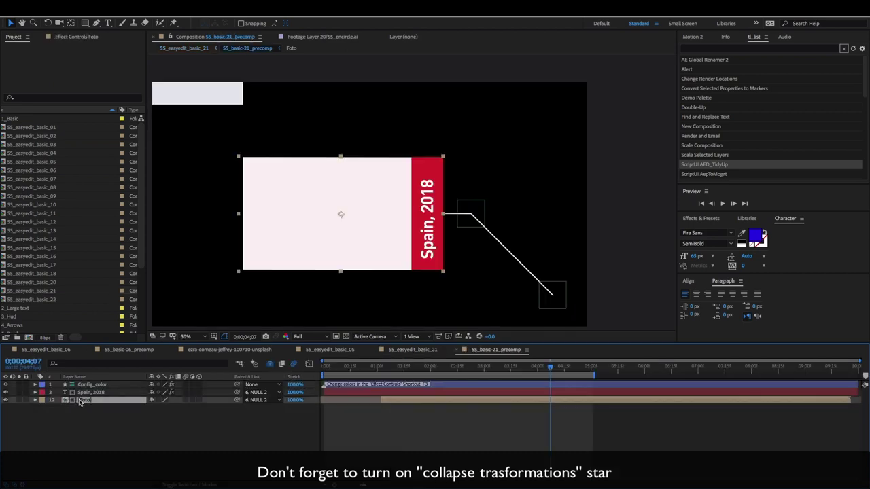
double_click(81, 401)
scroll(58, 251, left, 2)
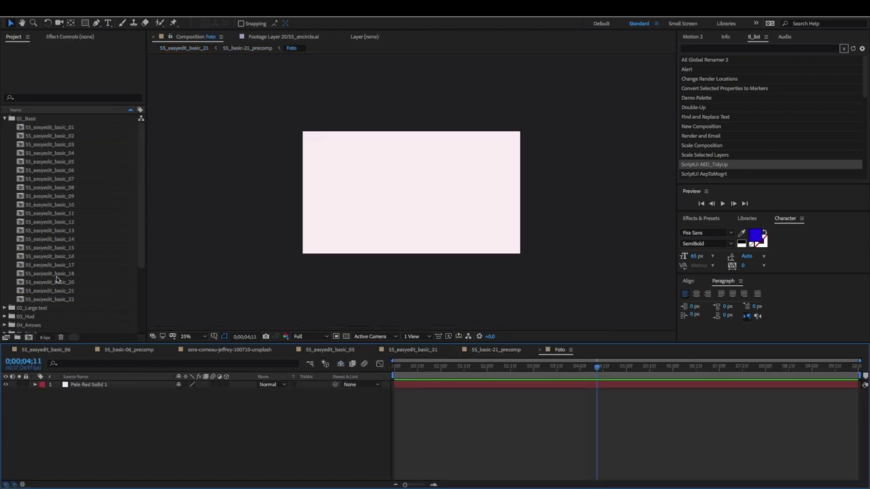
scroll(58, 279, down, 5)
Add the bruno-nascimento stairs photo to Foto and scale it to 36.8%
click(37, 299)
click(41, 274)
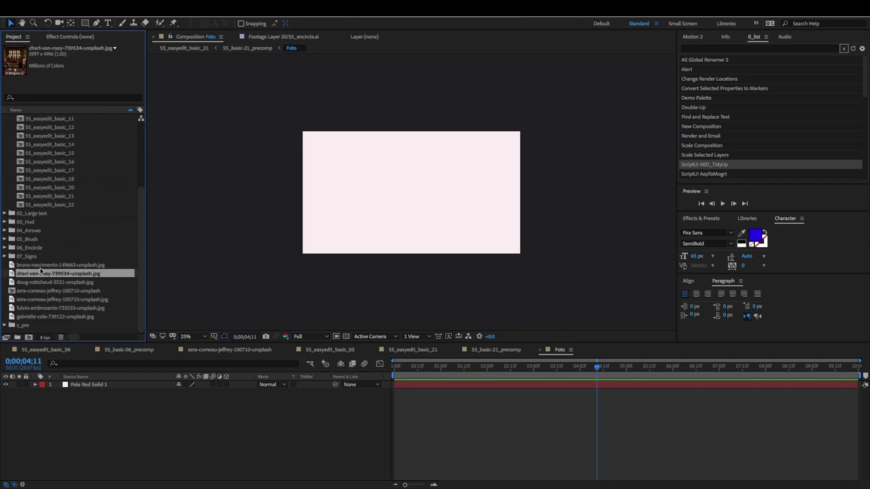
click(38, 266)
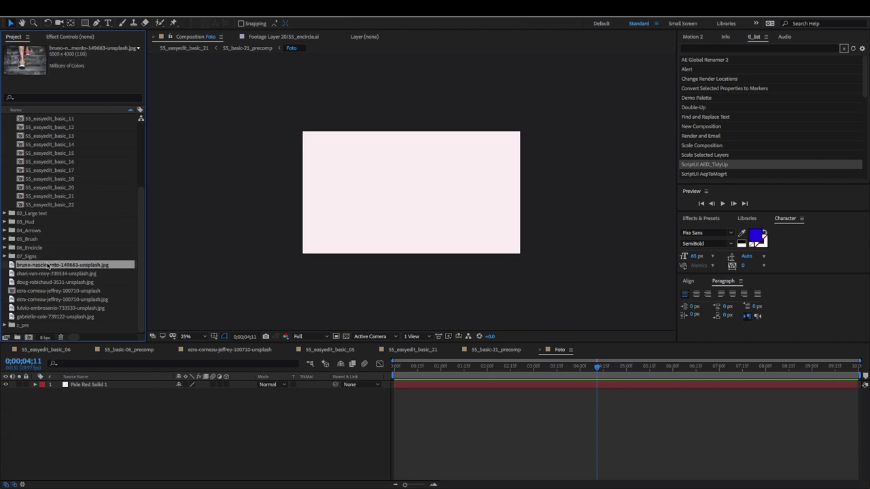
drag(47, 266, 84, 386)
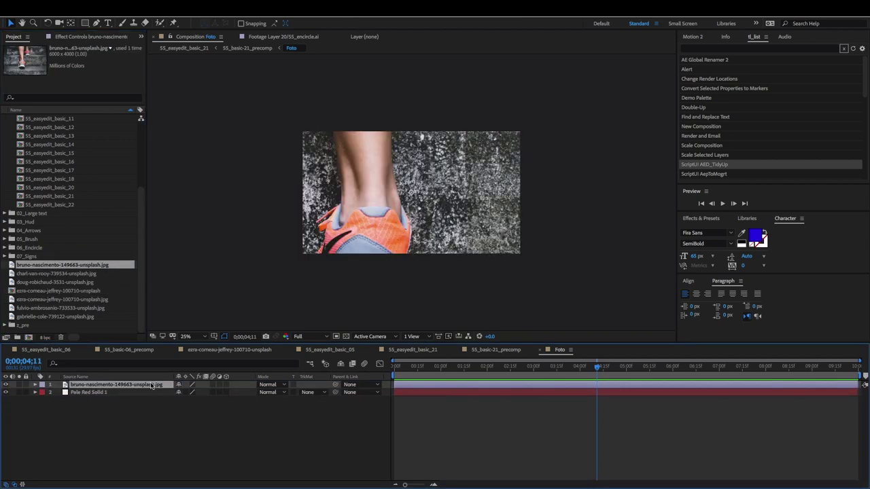
key(s)
drag(195, 392, 163, 393)
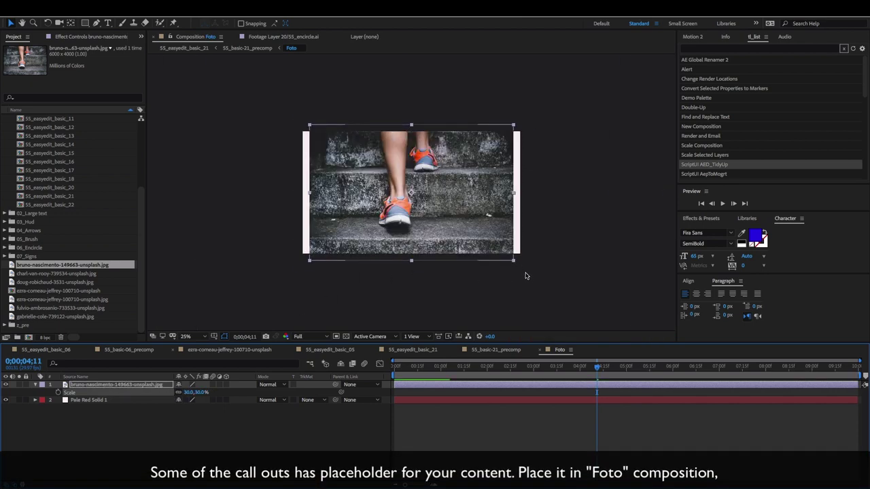
drag(525, 276, 537, 286)
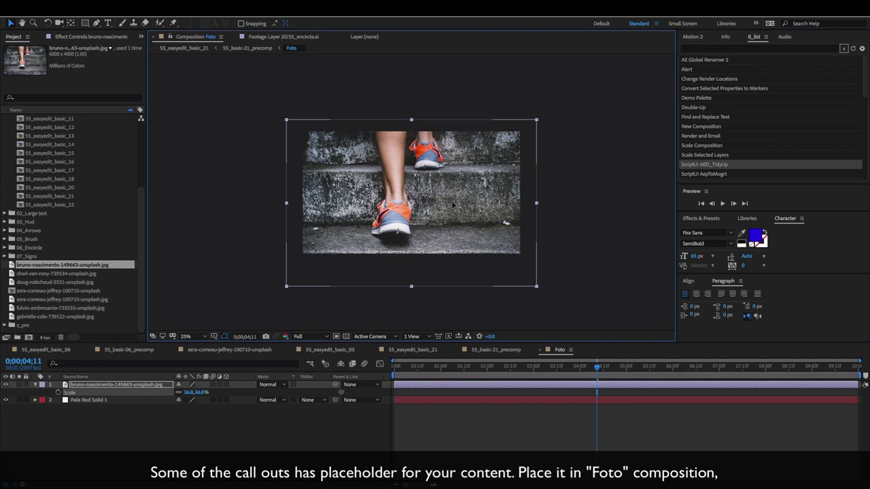
Preview 55_easyedit_basic_21 from the start, then reopen 55_basic-21_precomp
click(248, 49)
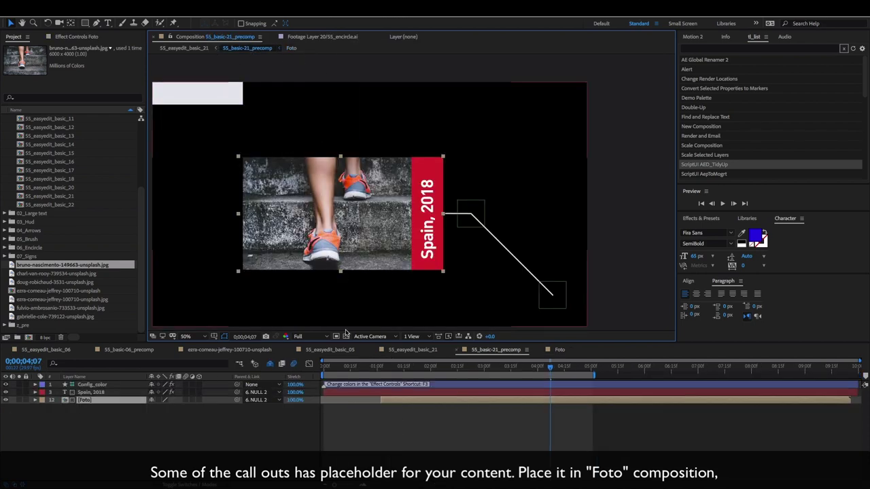
click(193, 49)
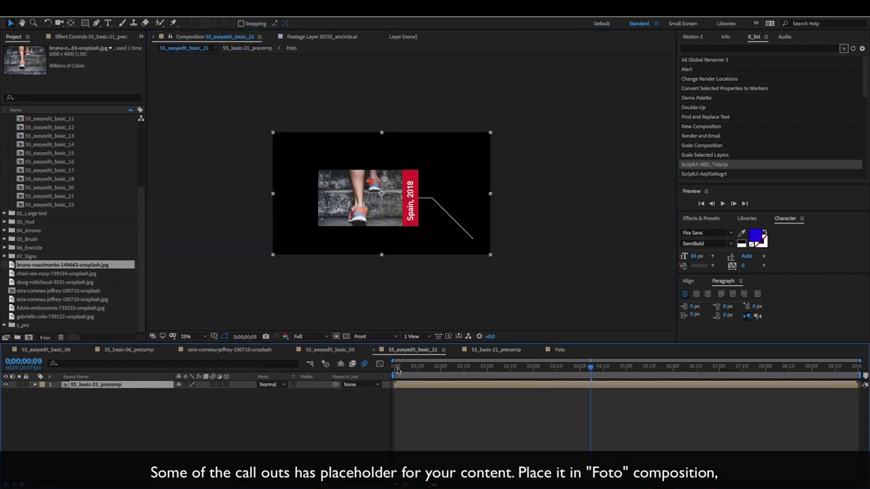
drag(398, 370, 392, 369)
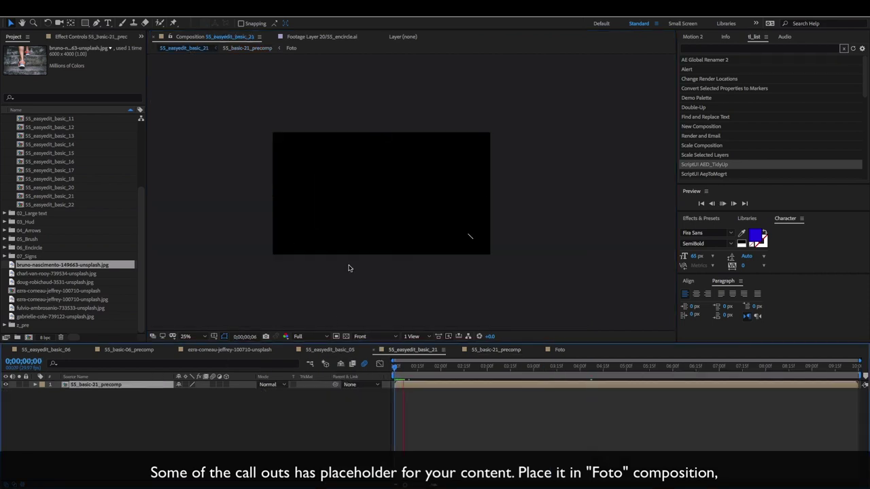
scroll(349, 268, up, 2)
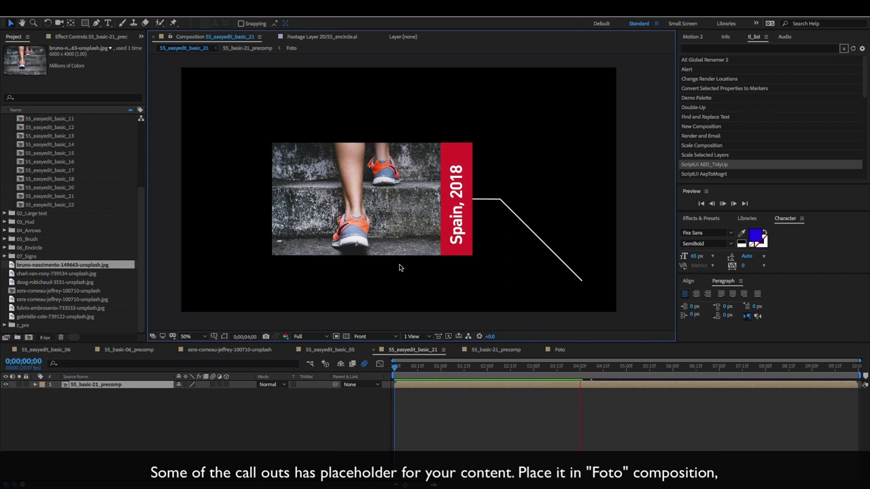
key(space)
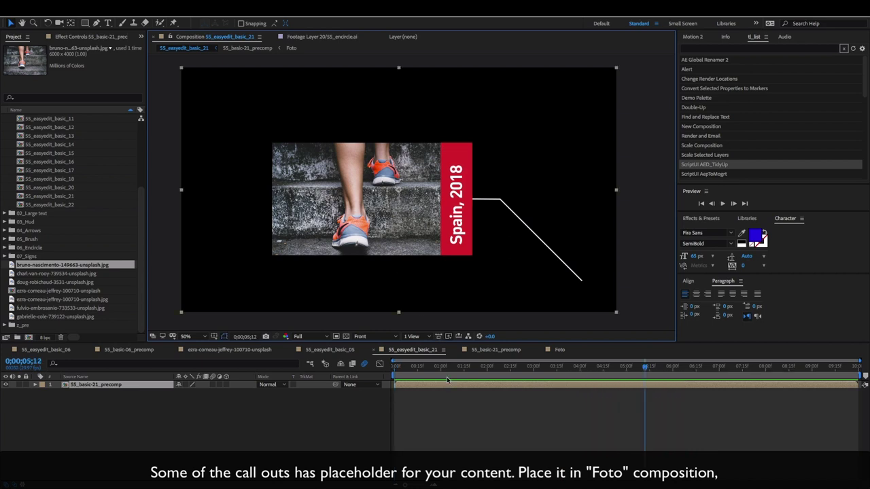
double_click(447, 382)
Reorder the Config_color effects so Color 3 is on top and Color 2 sits above Color 1
click(125, 385)
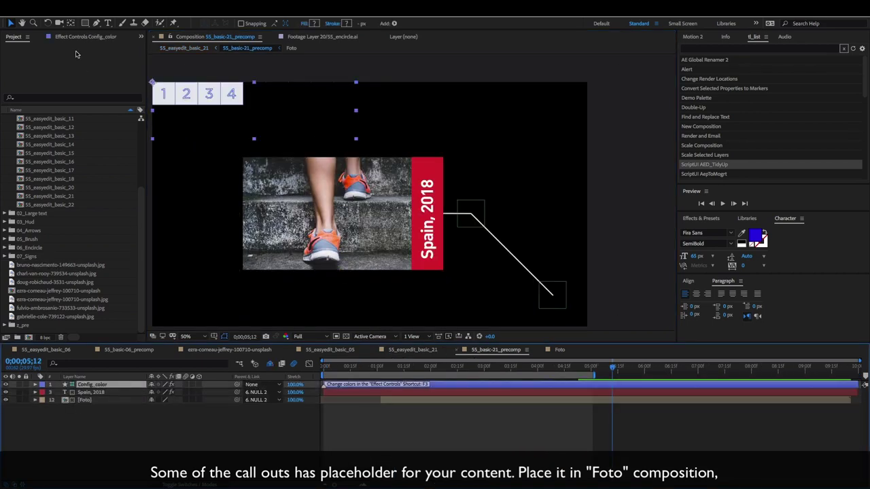
click(76, 37)
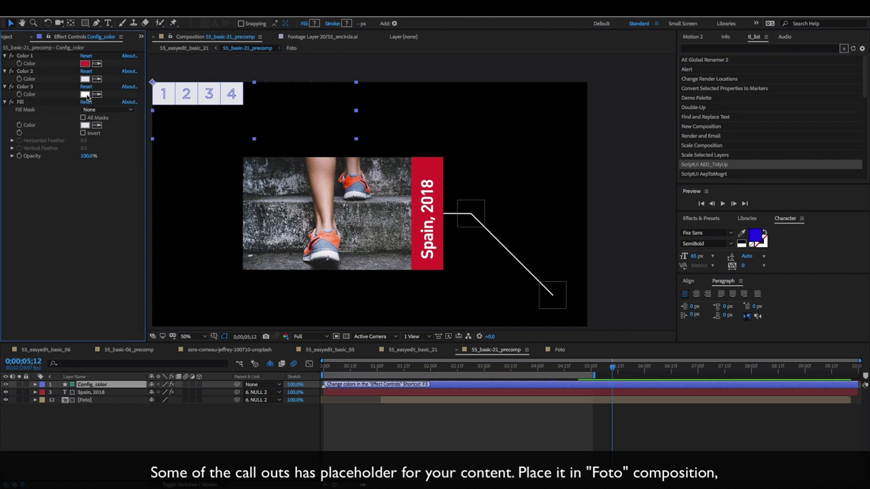
drag(24, 87, 49, 60)
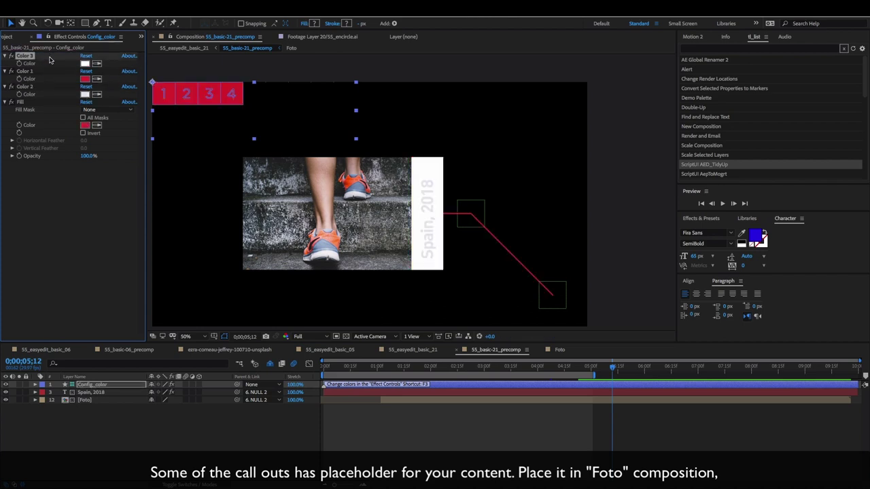
drag(25, 87, 46, 70)
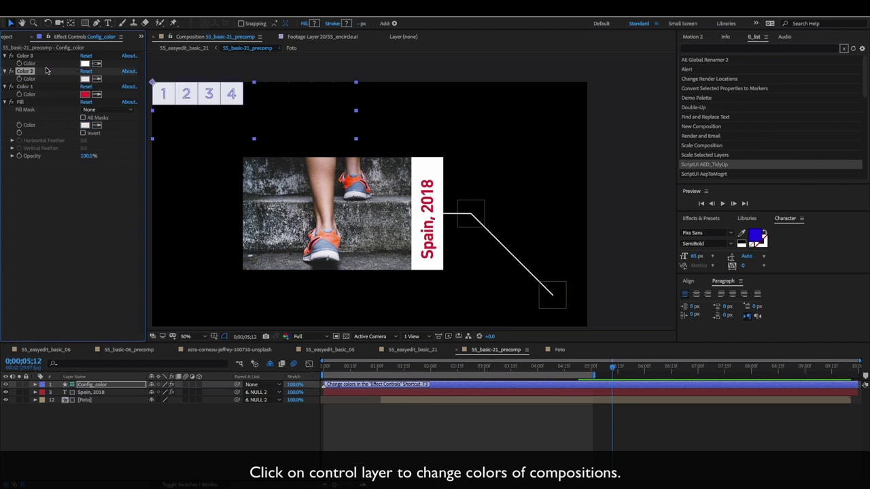
Make Color 2 blue for the bar and line and Color 1 purple
click(87, 79)
click(190, 296)
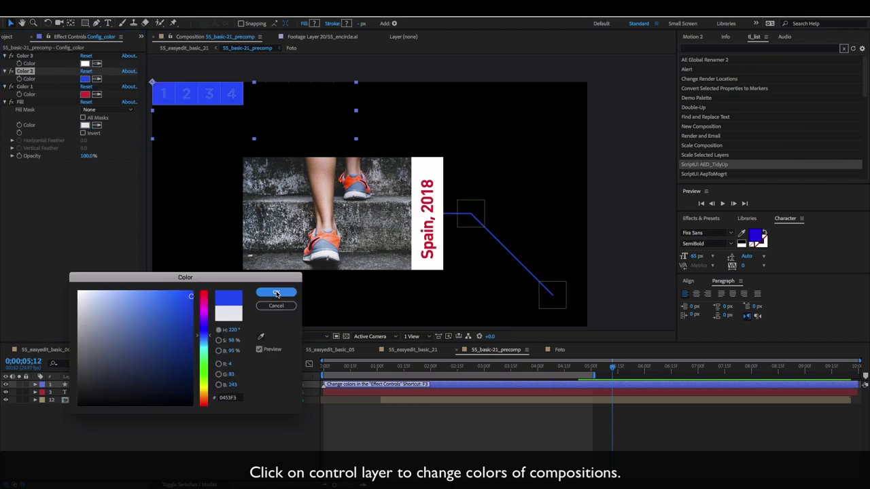
click(276, 297)
click(85, 93)
click(202, 323)
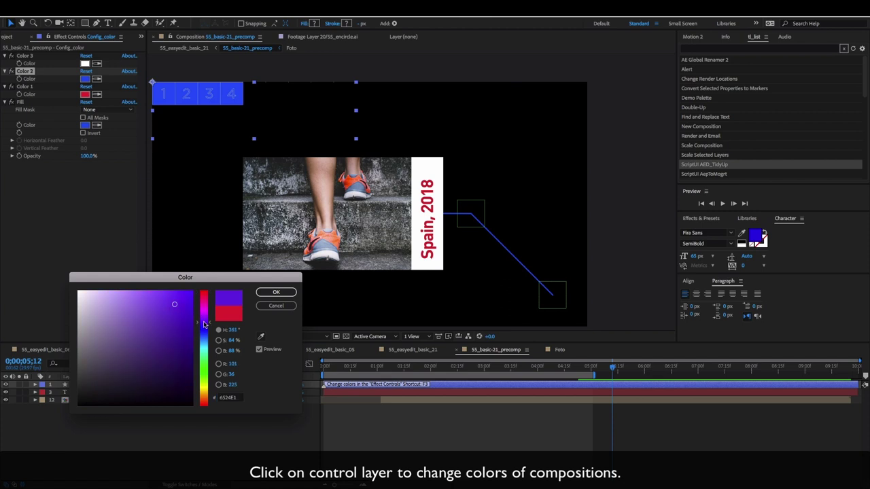
click(276, 292)
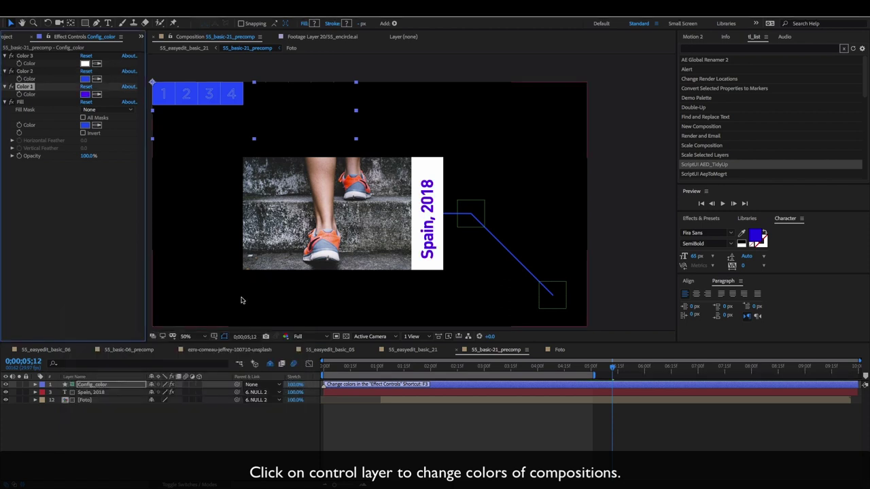
Set Color 3 to the runner's orange shoe colour FD8755 using the eyedropper
click(84, 63)
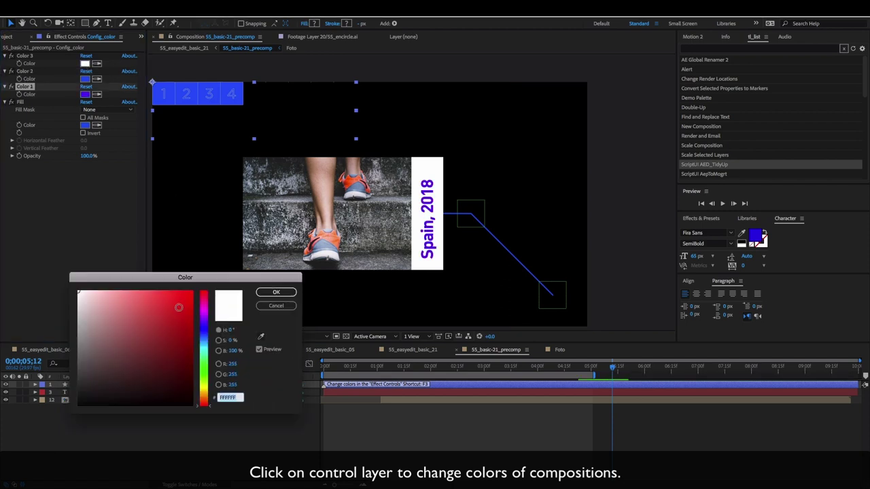
click(204, 307)
click(192, 293)
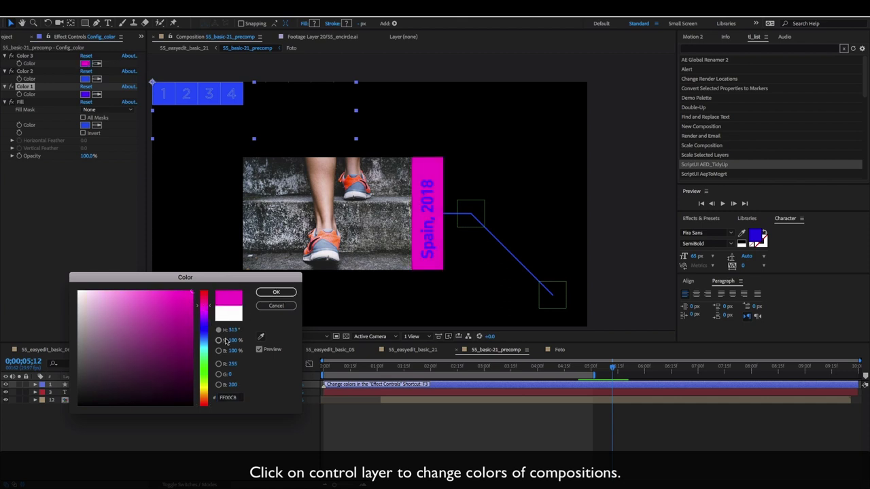
click(261, 338)
click(333, 244)
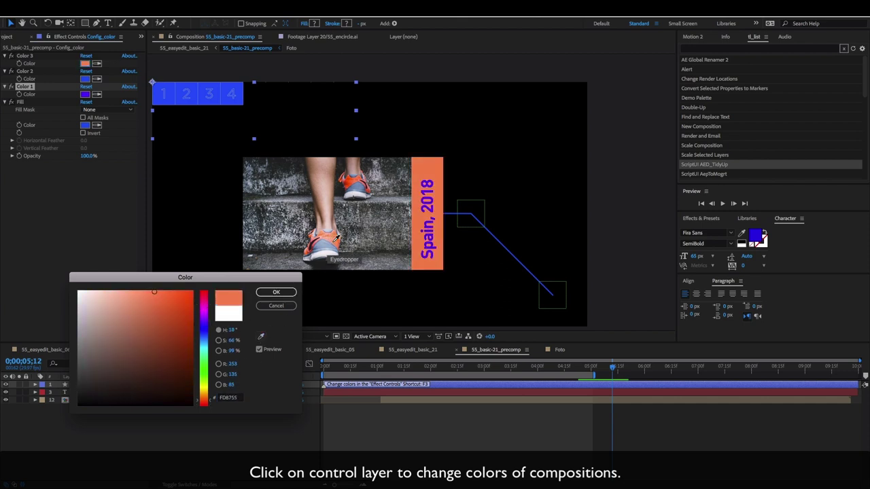
click(276, 293)
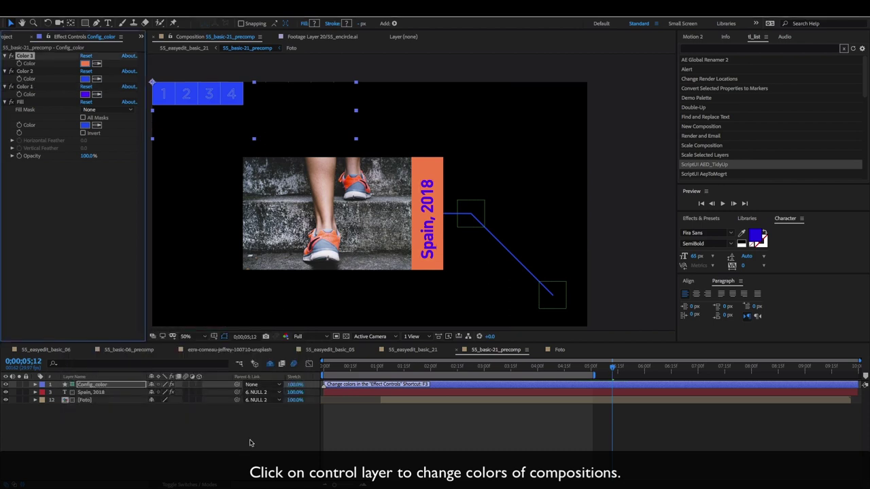
drag(315, 225, 343, 216)
In 55_easyedit_basic_21, preview from the first frame and scale the call-out precomp to 56%
key(v)
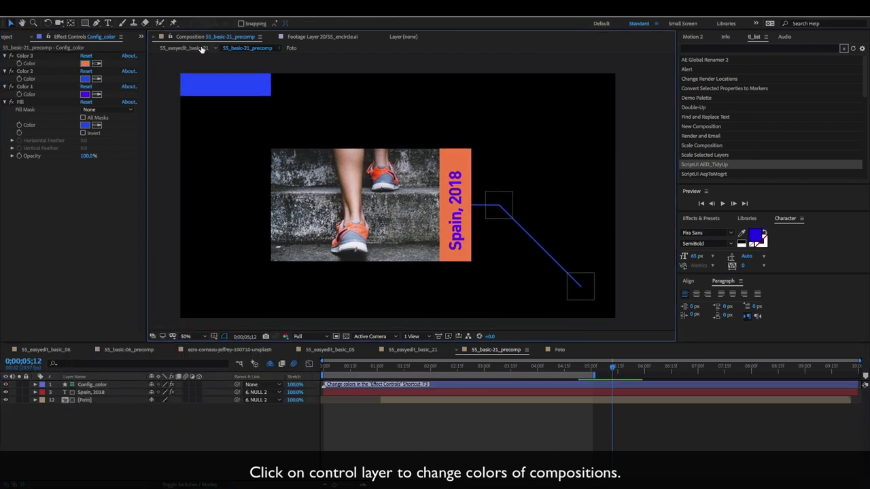
click(201, 49)
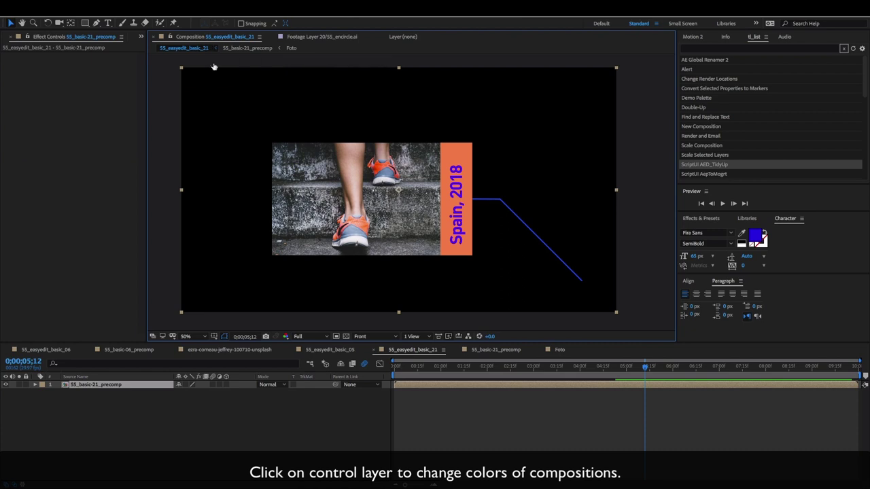
click(392, 367)
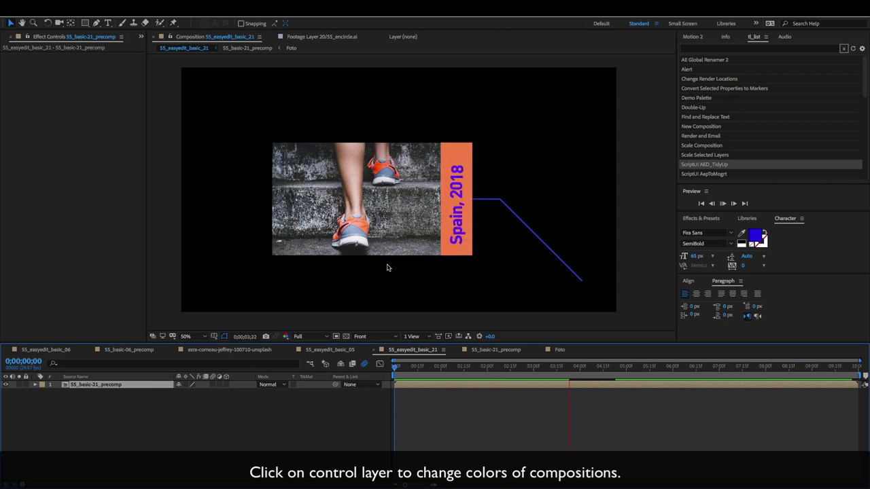
key(space)
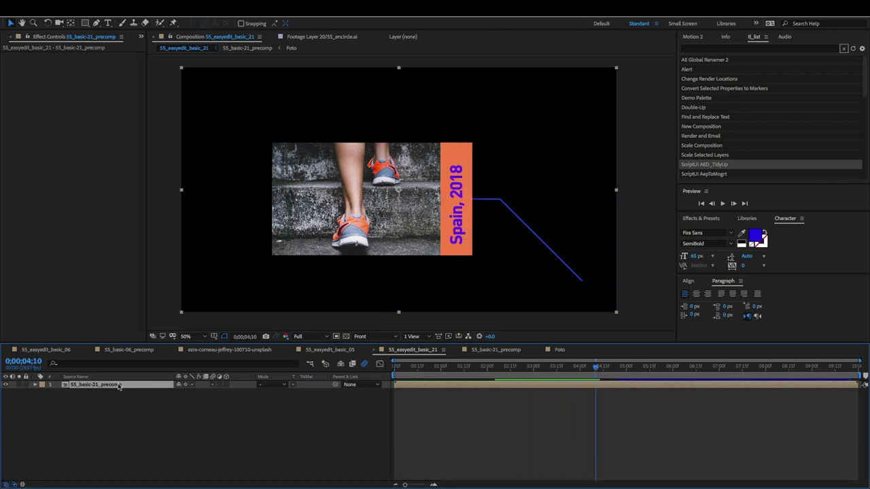
key(s)
drag(196, 393, 188, 395)
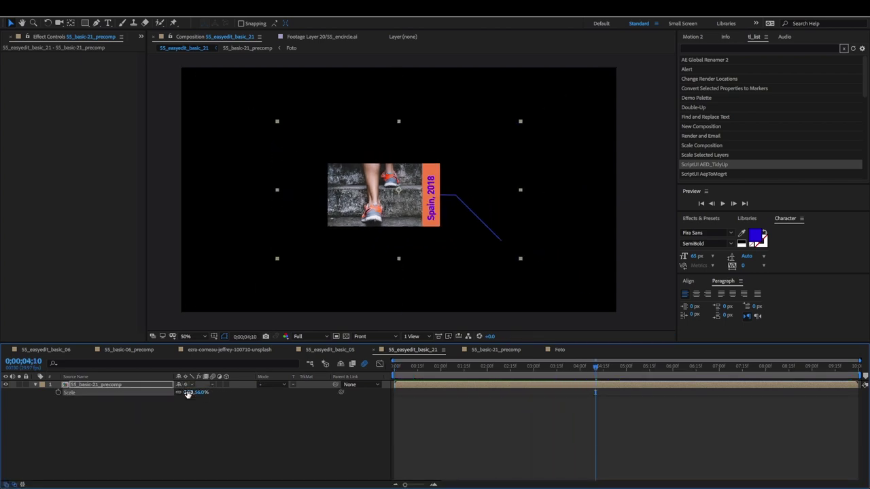
Browse the Project panel's background photos and select the forest photo of a seated girl
click(7, 42)
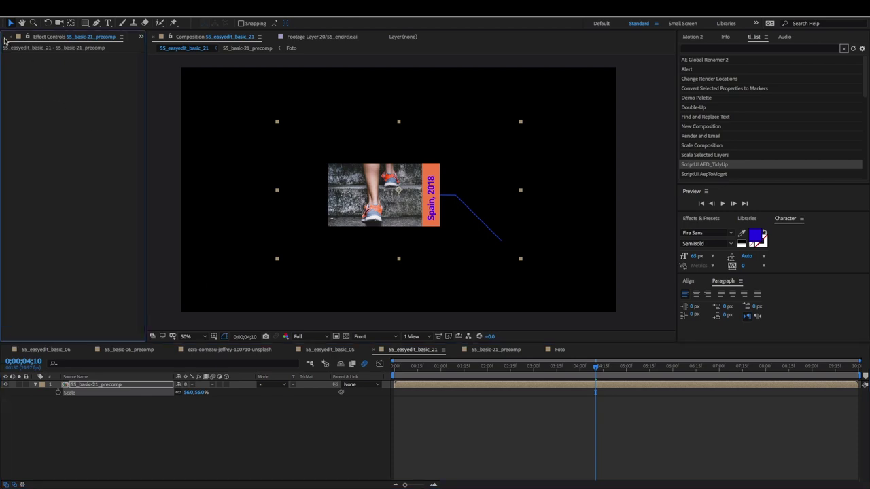
click(139, 37)
click(155, 45)
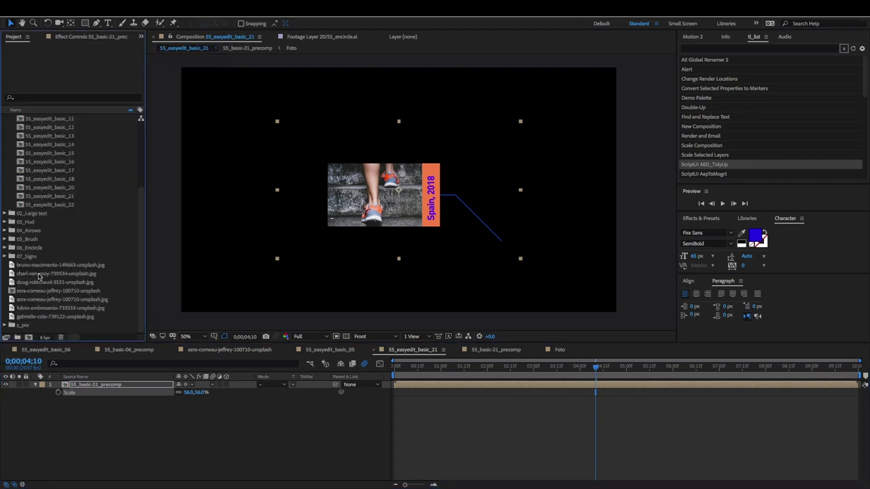
click(39, 274)
click(39, 265)
click(43, 299)
click(41, 309)
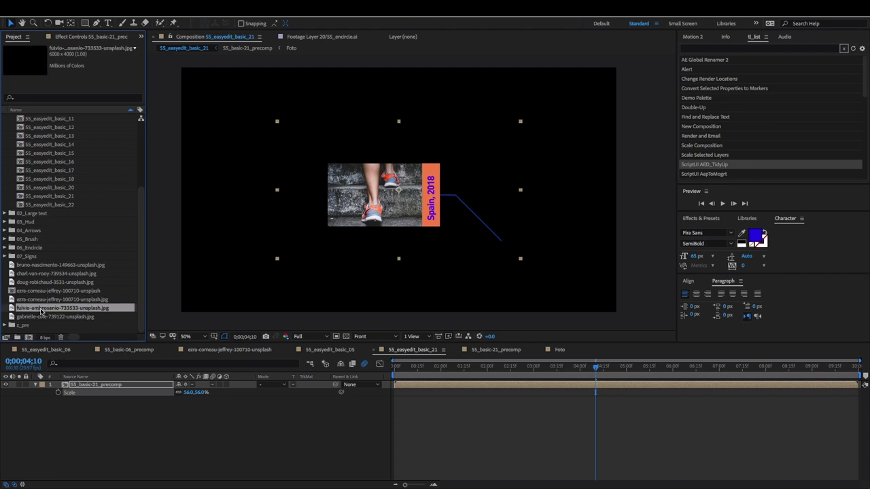
click(41, 316)
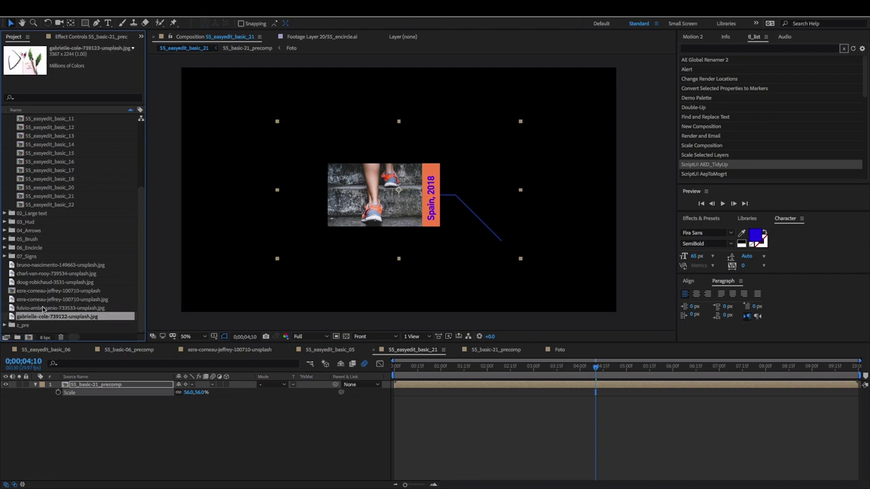
click(42, 308)
click(39, 299)
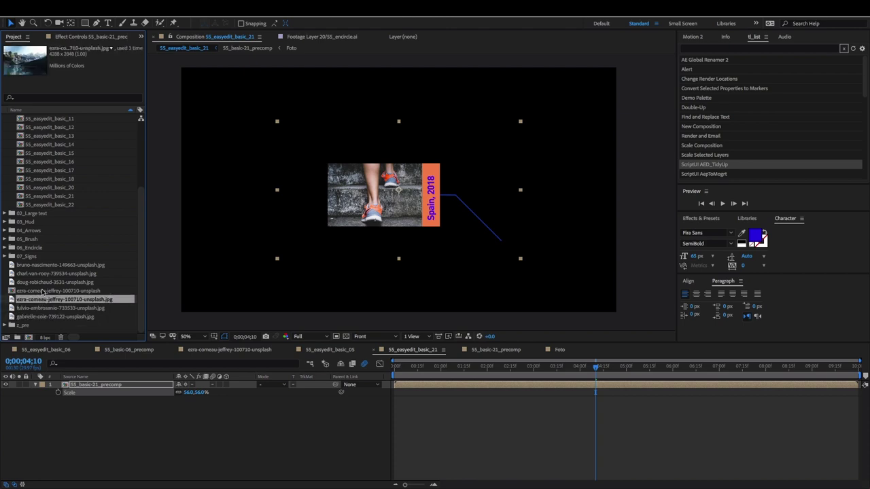
click(39, 282)
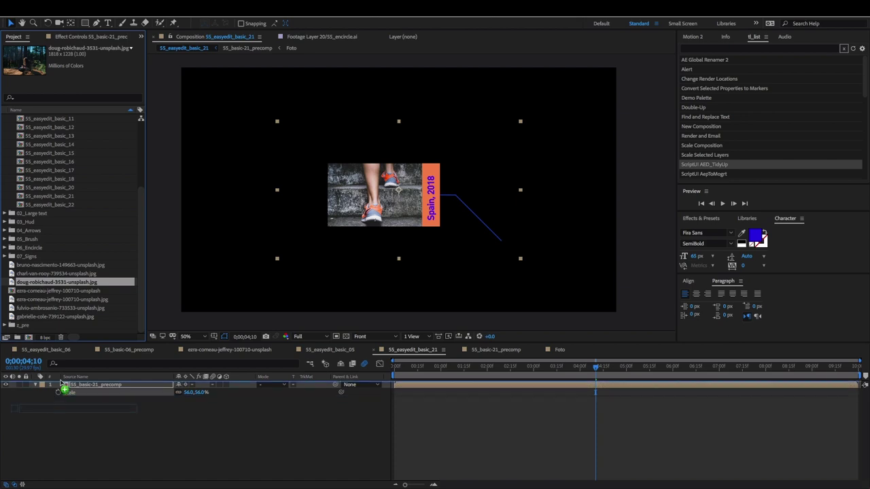
Add doug-robichaud-3531-unsplash.jpg fitted to comp width and move the Spain, 2018 card upper left
drag(39, 358, 102, 385)
key(ctrl+alt+f)
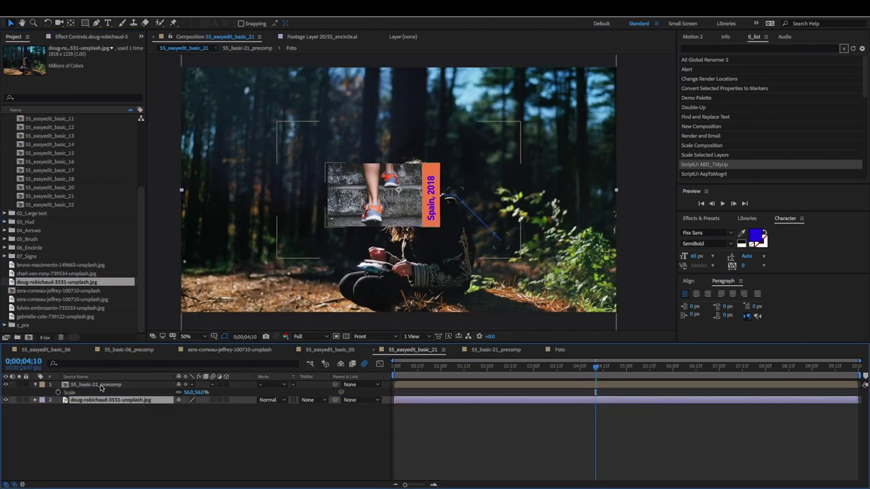
mouse_move(392, 217)
mouse_down()
mouse_move(227, 180)
mouse_move(264, 239)
mouse_up()
key(comma)
key(period)
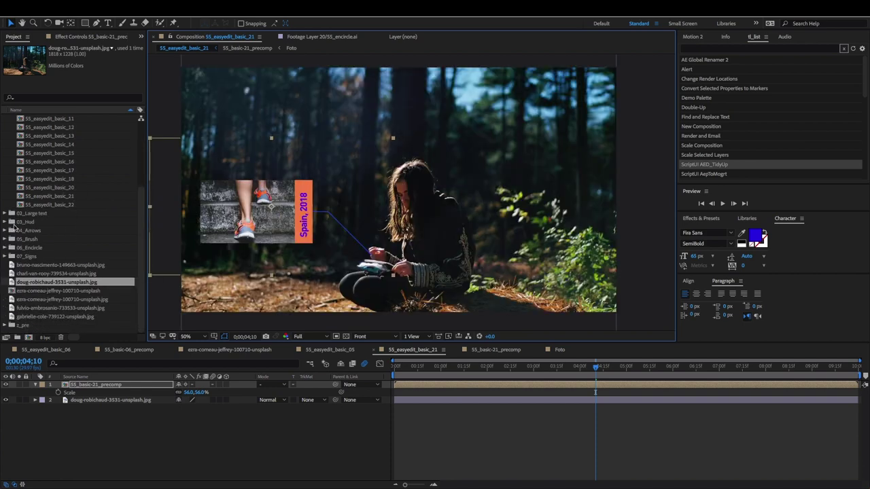
click(4, 230)
Preview arrow comps 02, 09, 12, 13 and 17 from 04_Arrows, then return to 55_basic-21_precomp
double_click(52, 136)
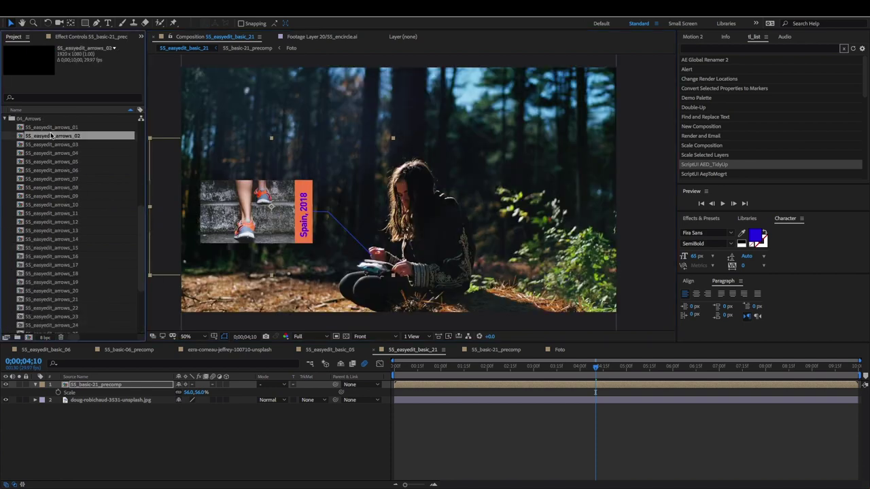
double_click(54, 196)
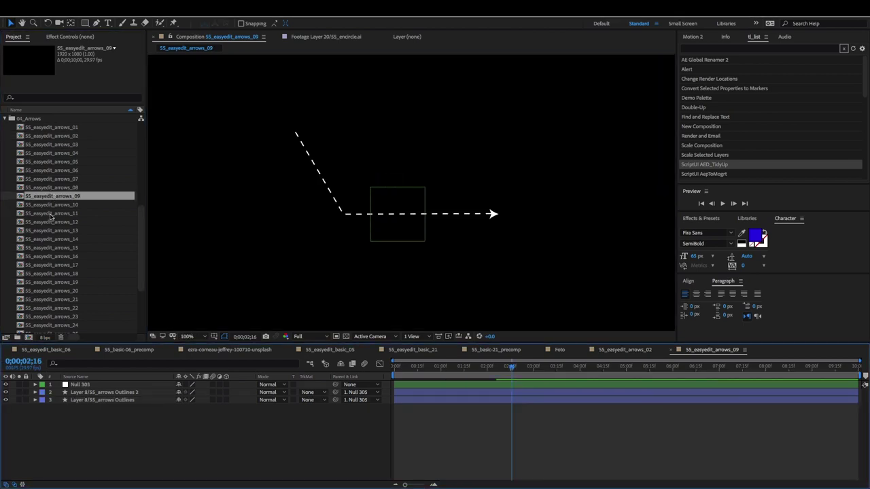
double_click(52, 222)
double_click(56, 231)
scroll(56, 233, down, 4)
double_click(52, 187)
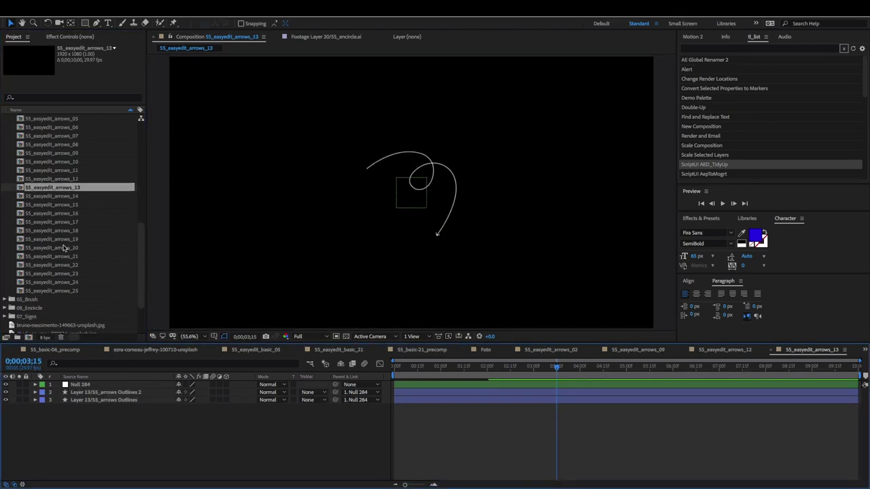
double_click(51, 161)
key(comma)
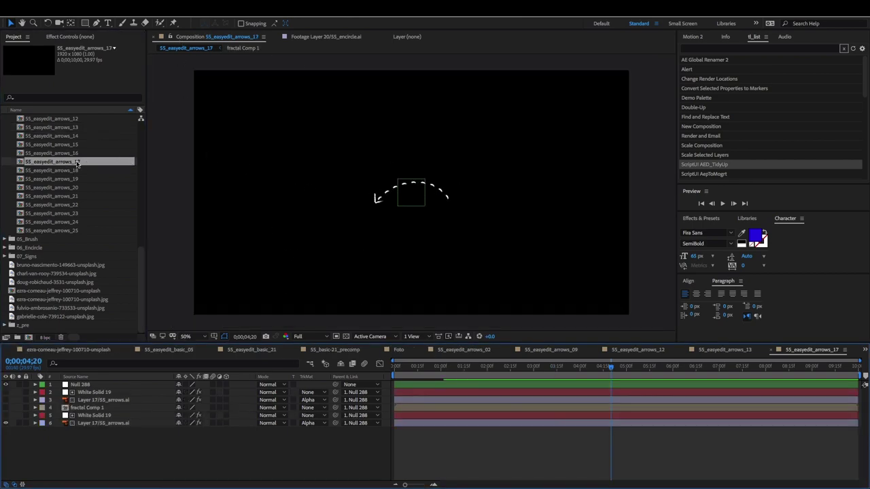
click(334, 350)
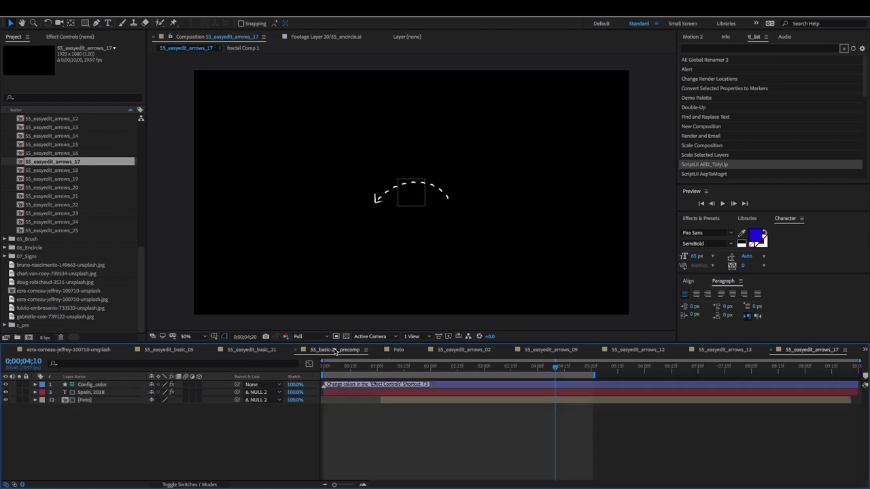
Add 55_easyedit_arrows_17 to 55_easyedit_basic_21, enlarged over the bushes on the right
click(197, 49)
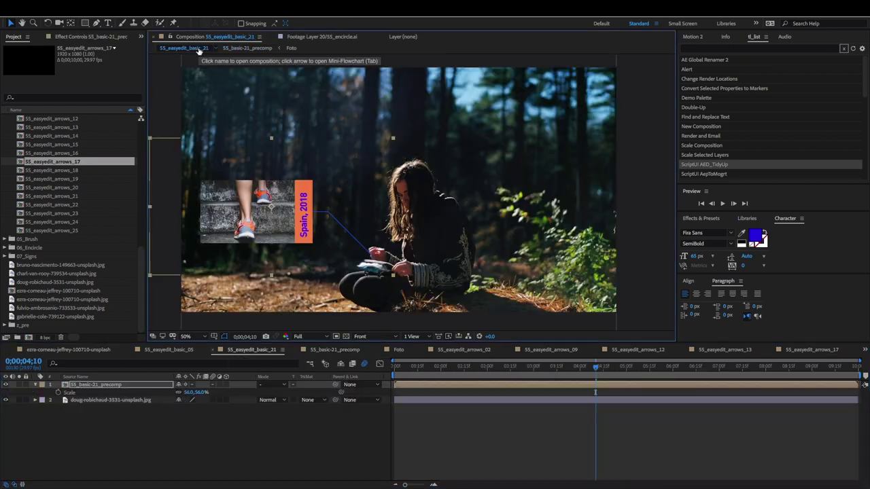
drag(68, 164, 107, 382)
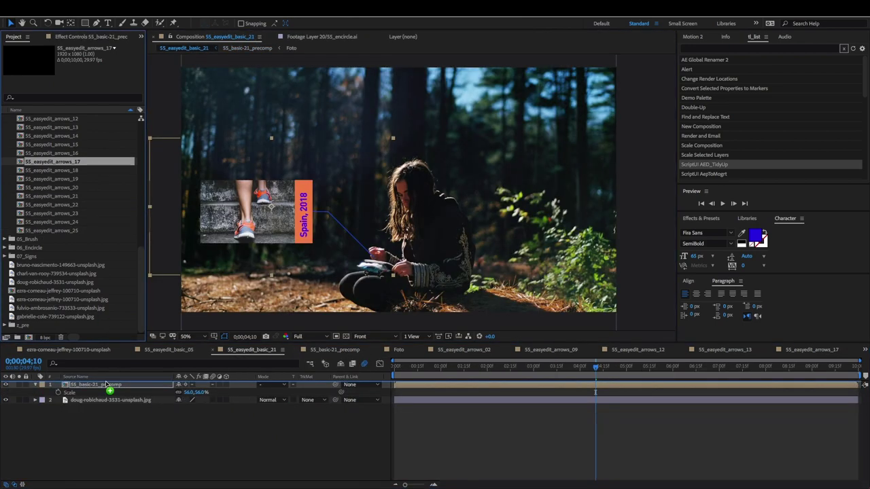
mouse_move(428, 191)
mouse_down()
mouse_move(529, 230)
mouse_move(518, 246)
mouse_up()
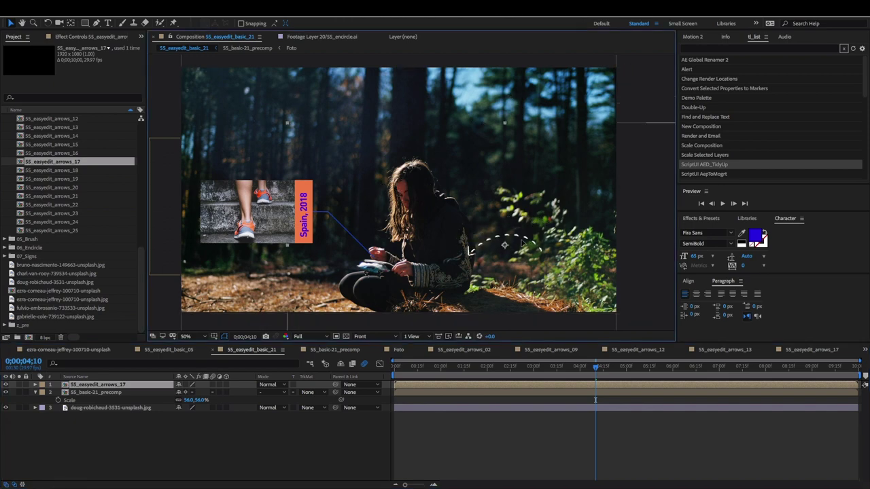
key(comma)
drag(566, 159, 640, 116)
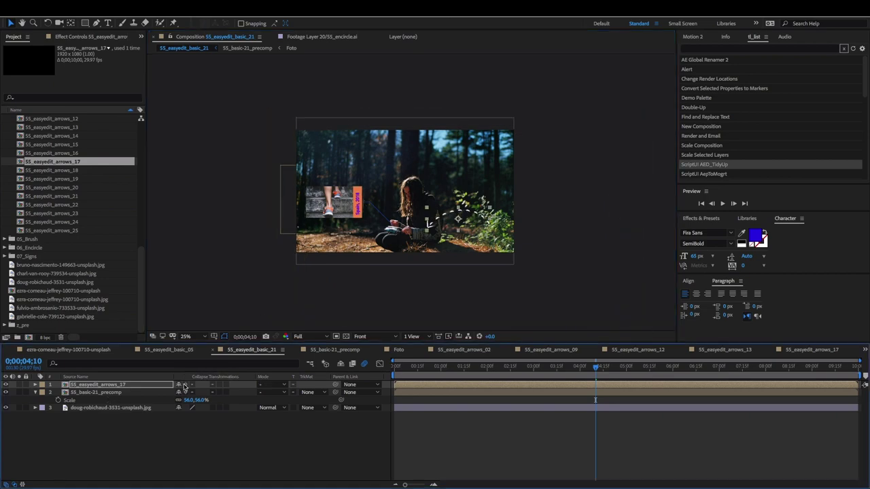
click(184, 427)
key(period)
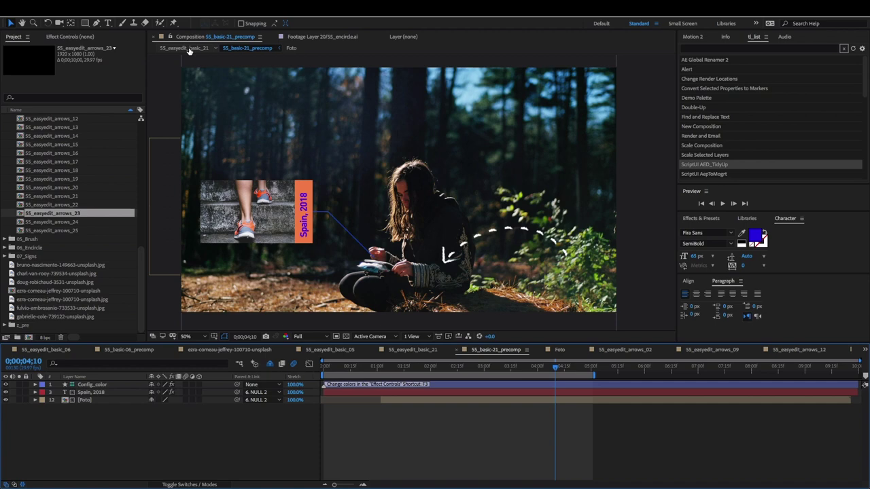
Add the white 55_easyedit_arrows_23 swoosh near the ground and preview the composition
click(189, 49)
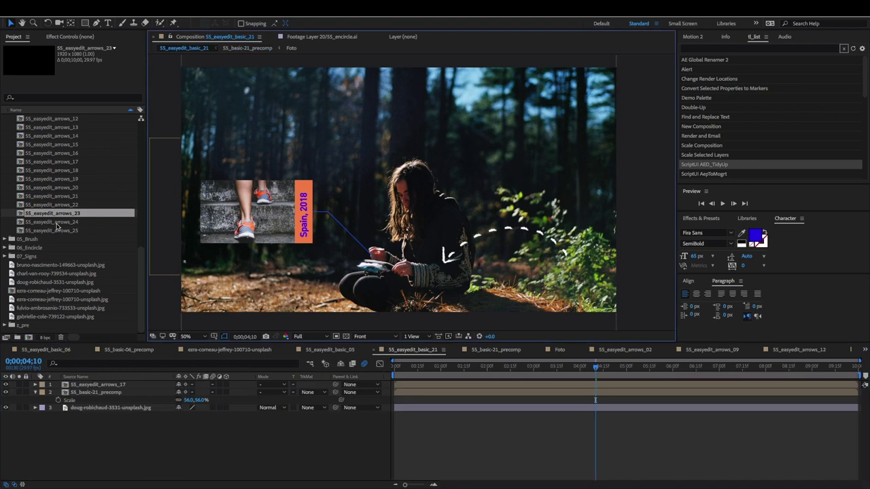
drag(97, 383, 98, 381)
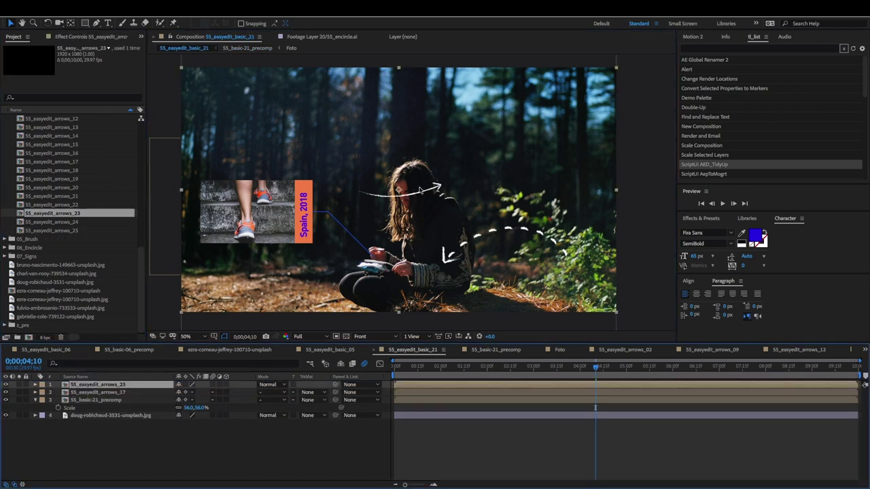
drag(420, 190, 348, 290)
key(Return)
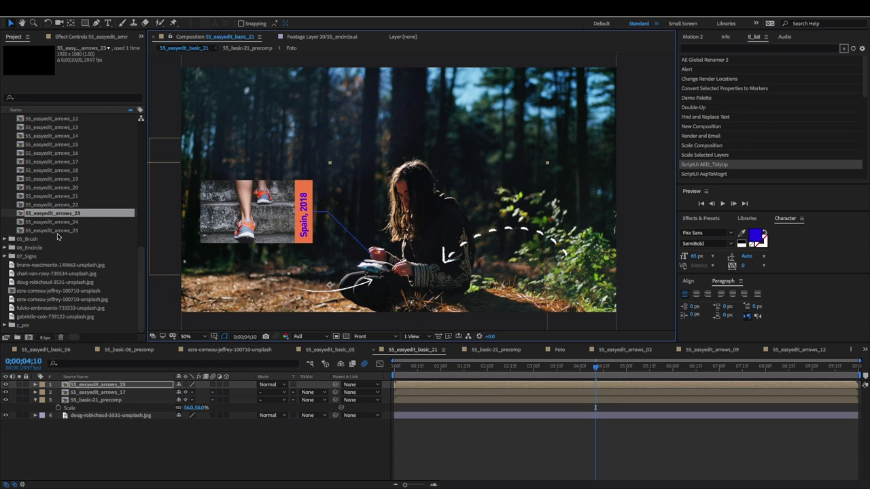
click(8, 249)
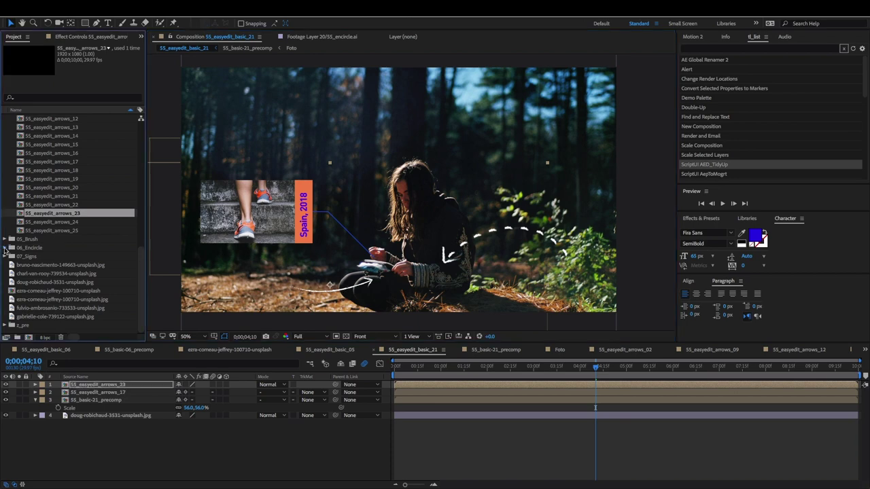
key(space)
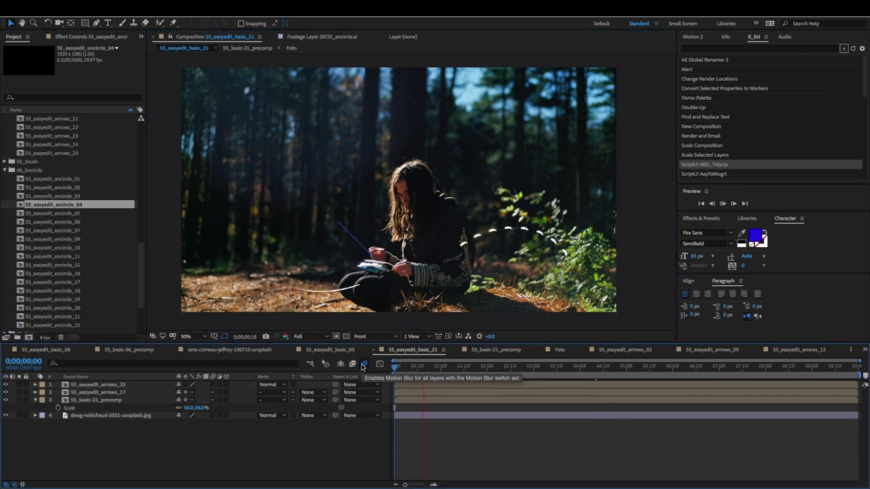